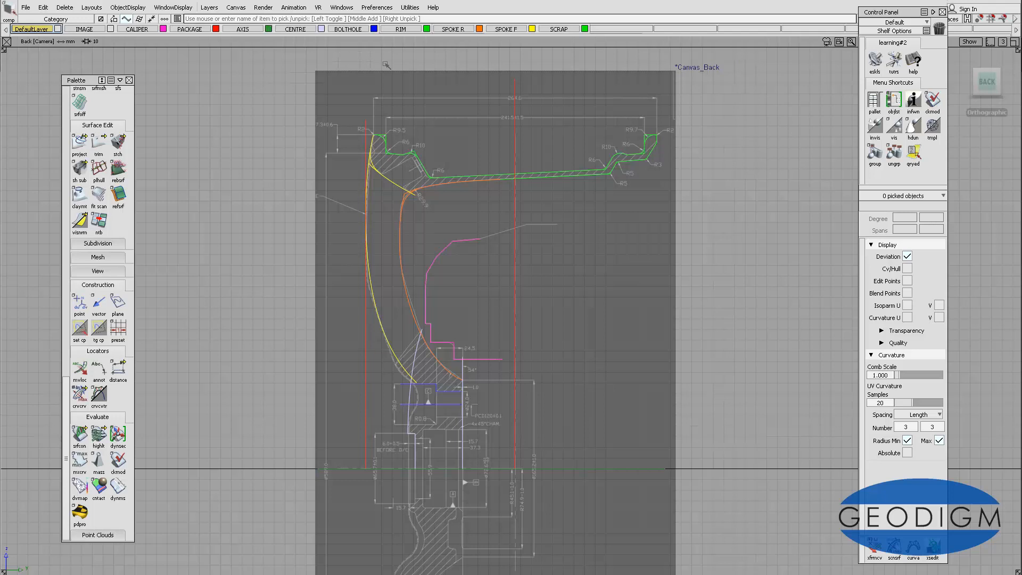
Toggle the CENTRE layer's visibility and compare its curves with the hub section on the drawing
left_click(321, 29)
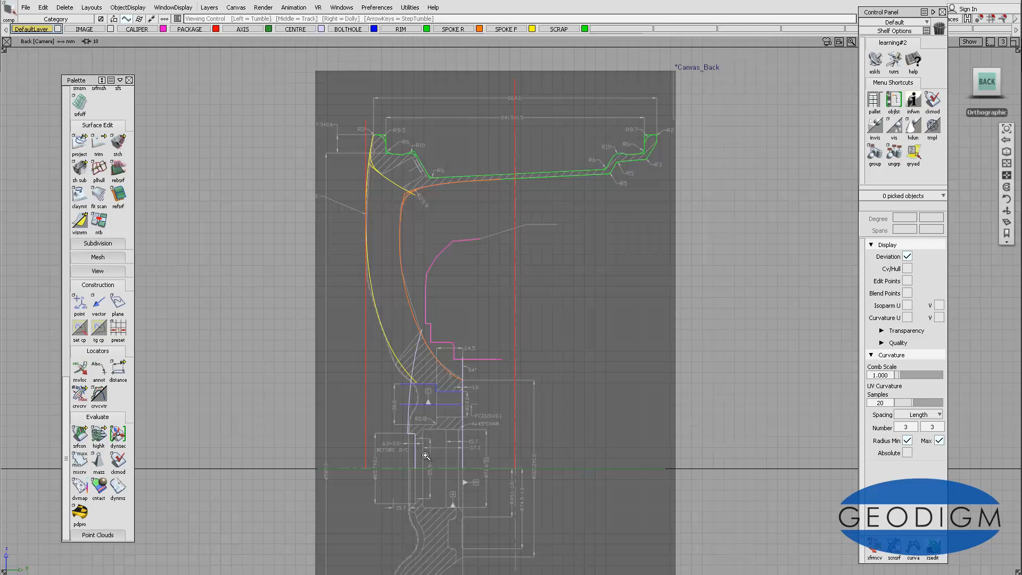
right_click_drag(434, 438, 437, 423, "alt+shift")
middle_click_drag(438, 423, 597, 223, "alt+shift")
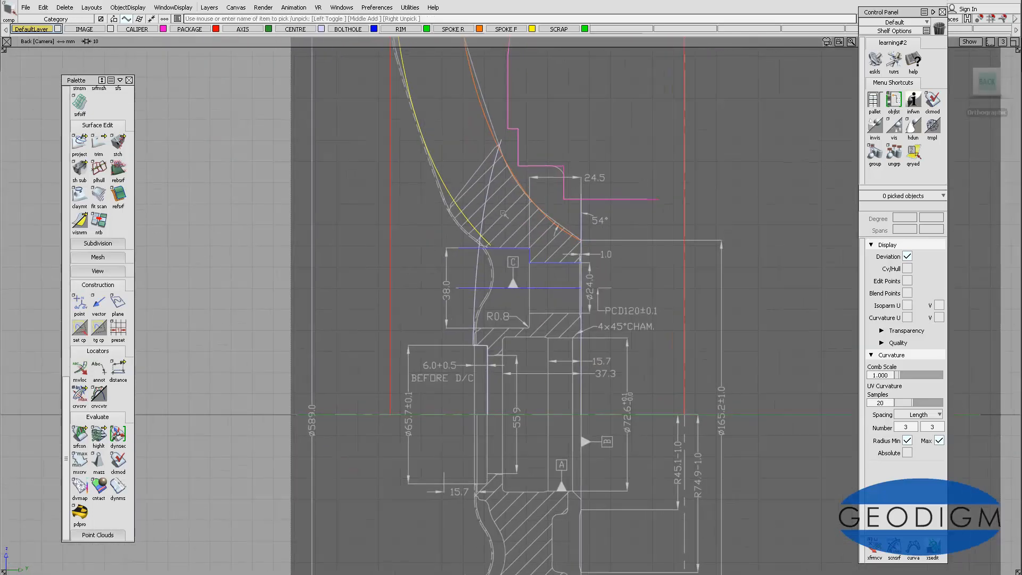
left_click(322, 29)
left_click(322, 30)
left_click(321, 29)
left_click(322, 29)
right_click_drag(597, 288, 606, 348, "alt+shift")
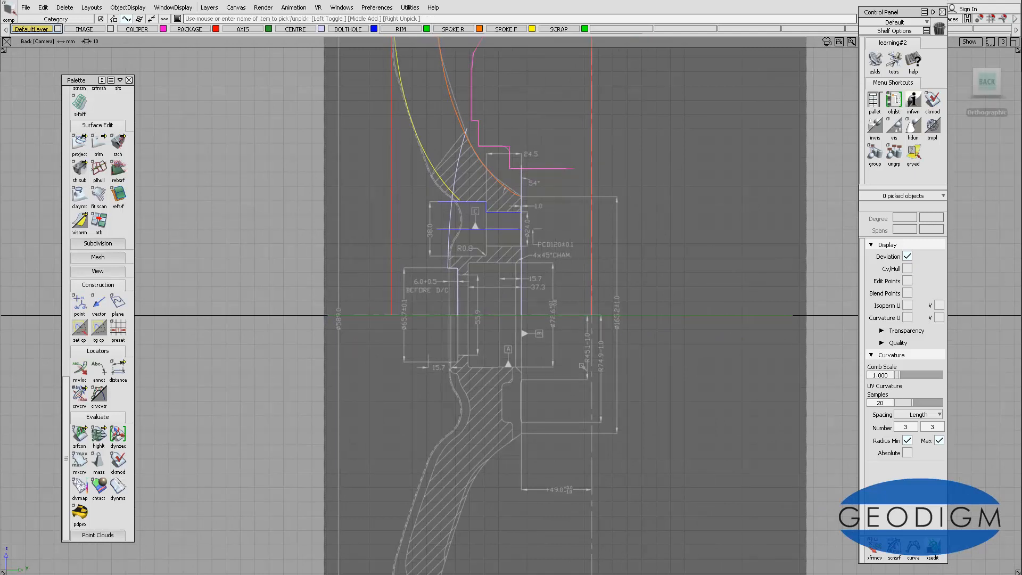
middle_click_drag(581, 364, 585, 392, "alt+shift")
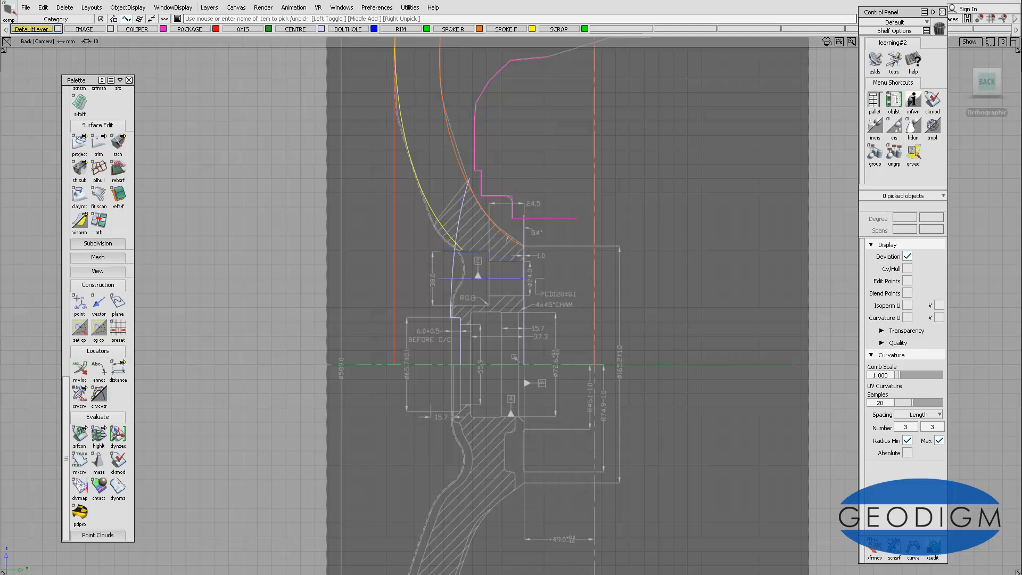
Copy the vertical wheel centreline onto the hub's mounting face, and delete the copy
left_click_drag(581, 334, 608, 347, "ctrl+shift")
left_click(595, 287)
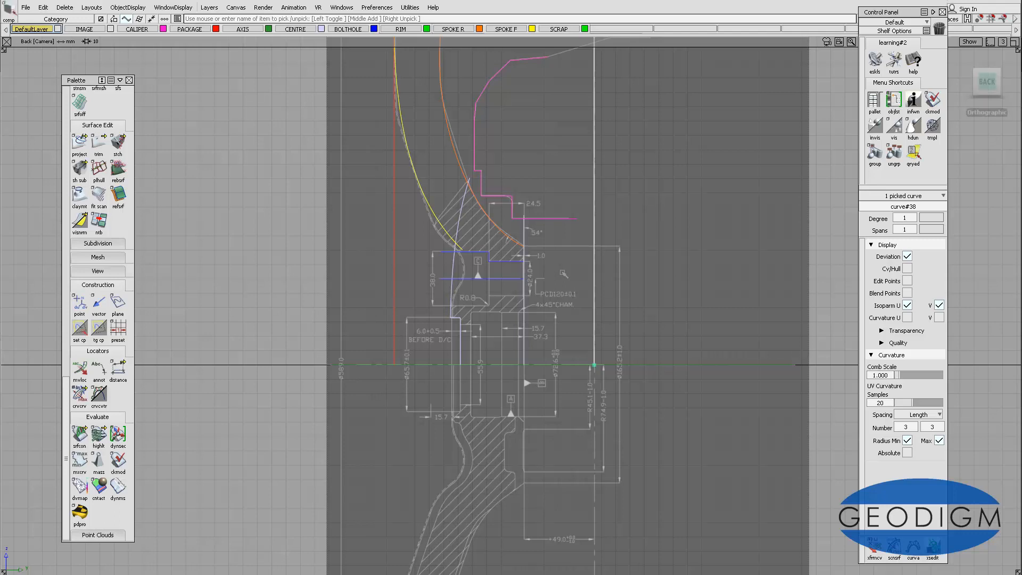
key("ctrl+v")
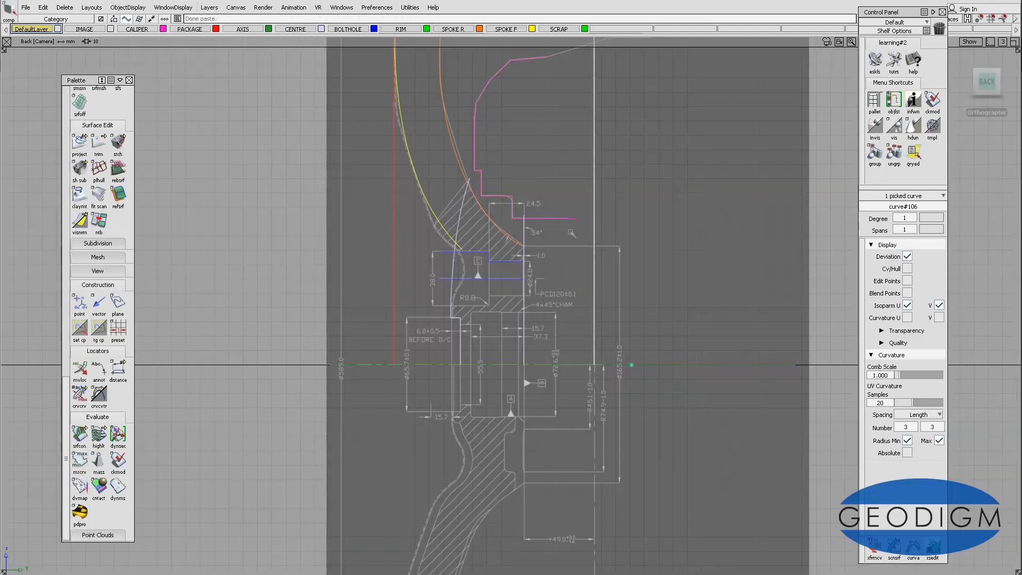
left_click(517, 171, "ctrl+shift")
left_click_drag(518, 171, 518, 148, "ctrl+shift")
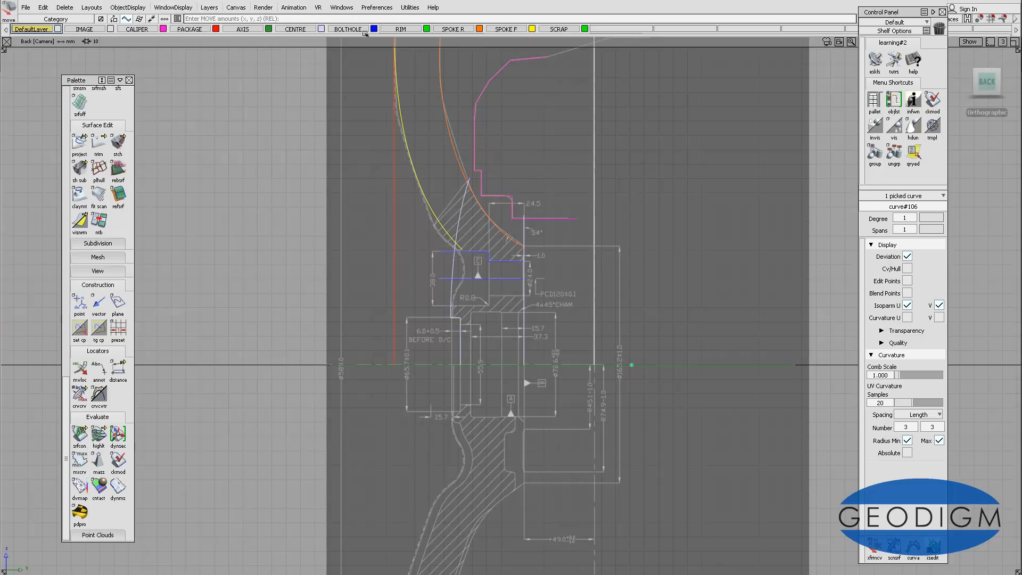
left_click(329, 19)
key("Return")
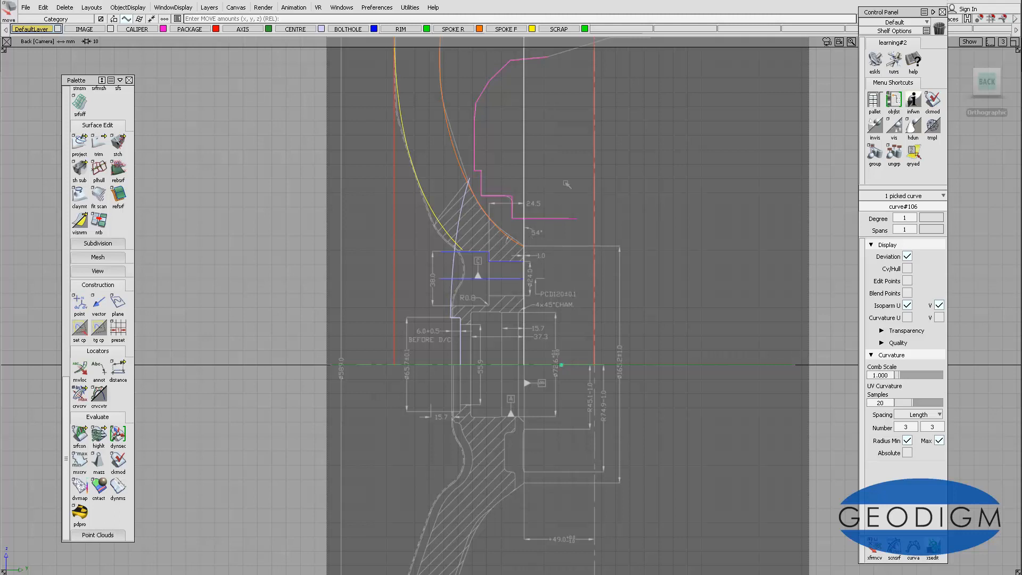
key("Delete")
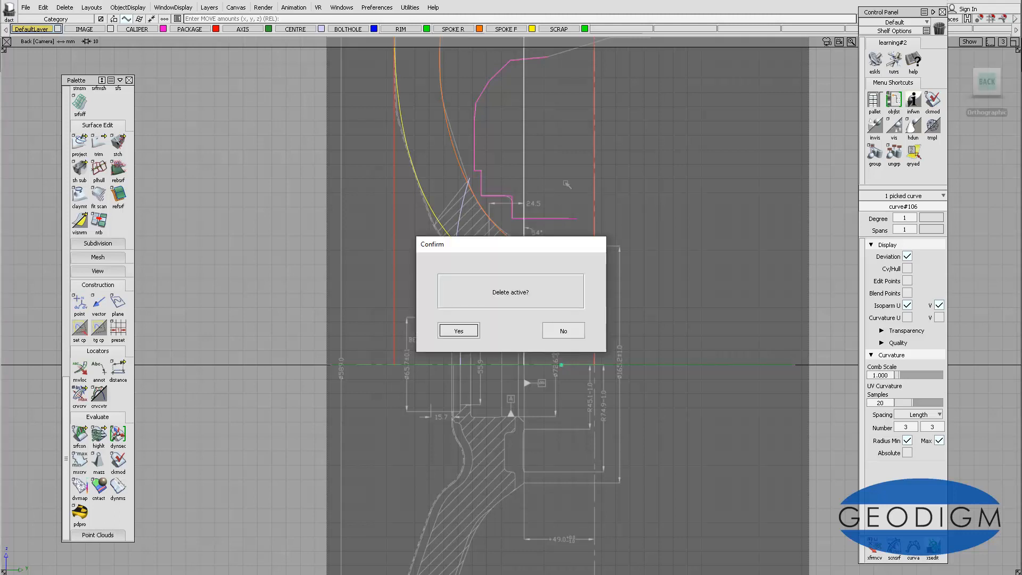
left_click(454, 331)
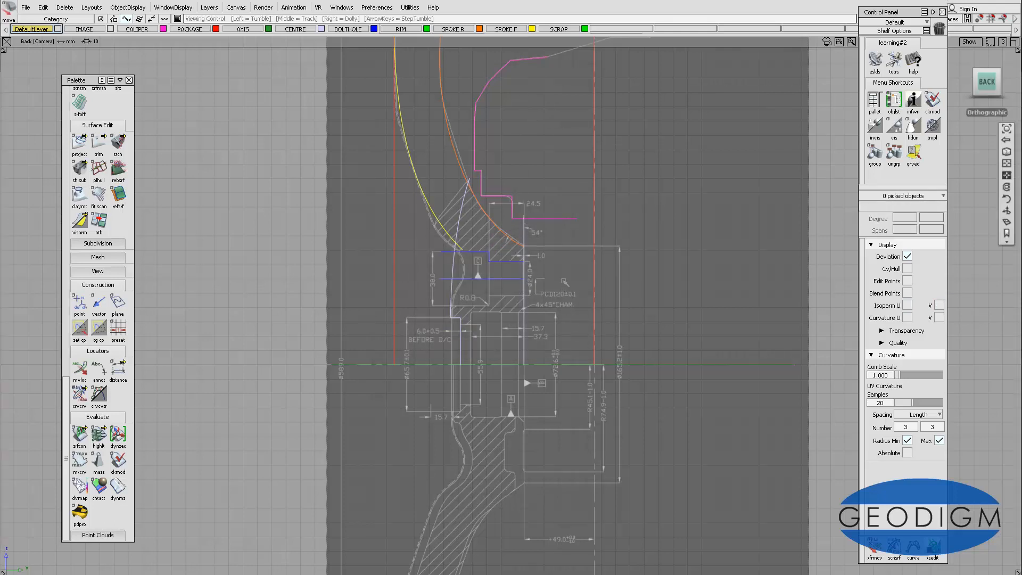
Duplicate the horizontal wheel axis line with a Z translation of 60, and delete the duplicate
middle_click_drag(449, 127, 455, 149, "alt+shift")
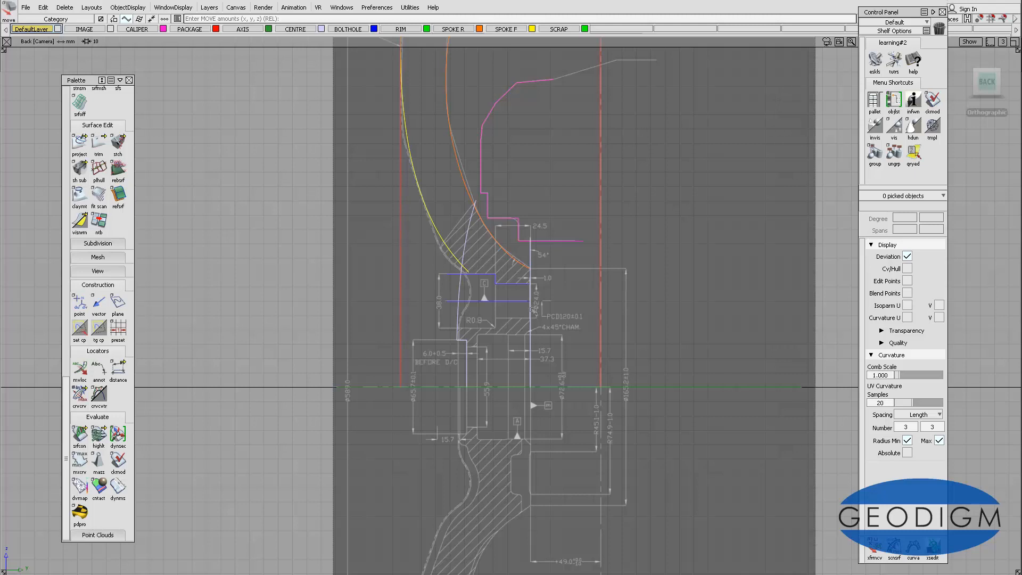
left_click_drag(500, 381, 547, 388, "ctrl+shift")
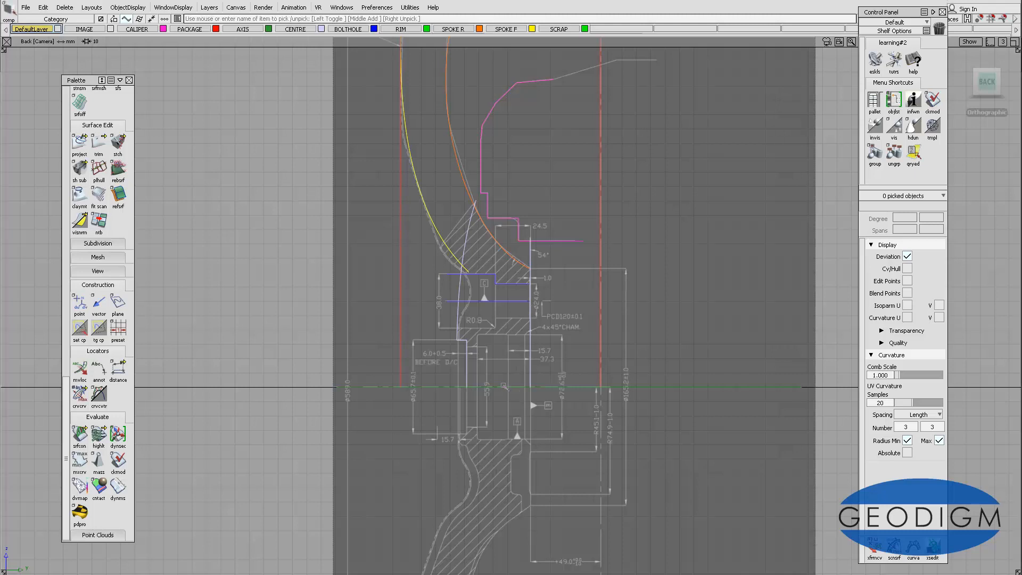
left_click(503, 387)
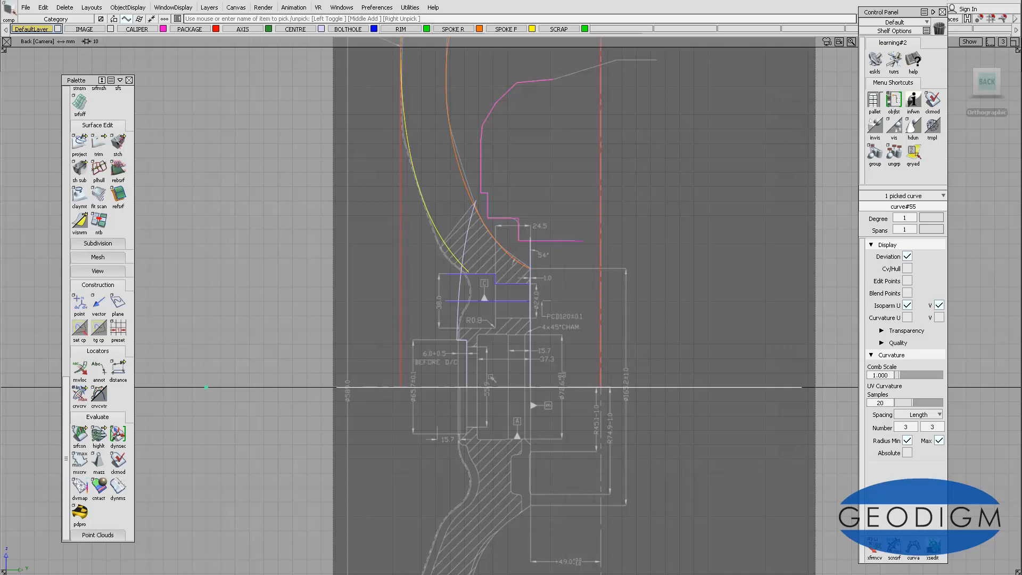
right_click_drag(556, 331, 593, 271, "alt+shift")
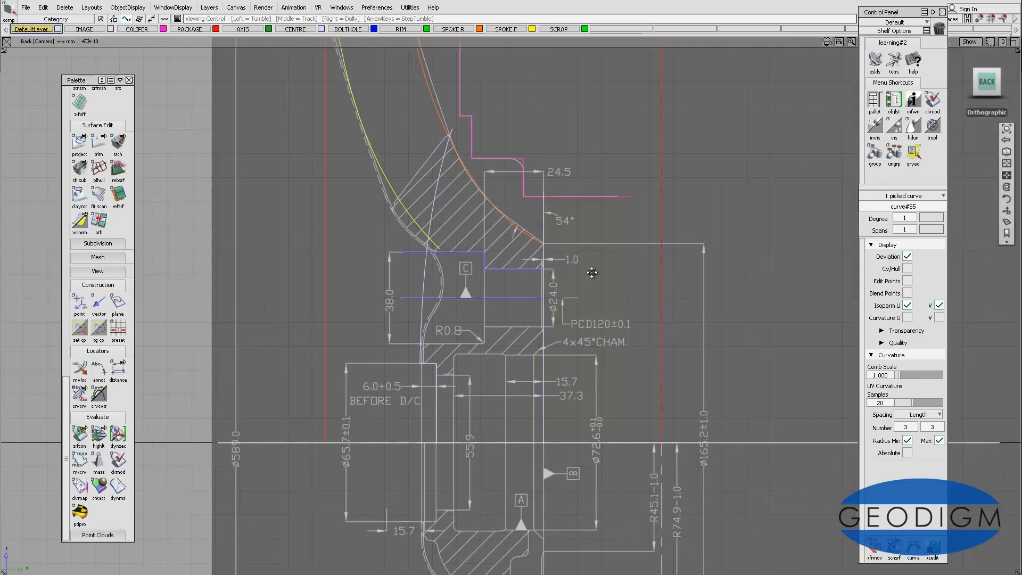
middle_click_drag(576, 330, 542, 291, "alt+shift")
right_click_drag(564, 282, 553, 304, "alt+shift")
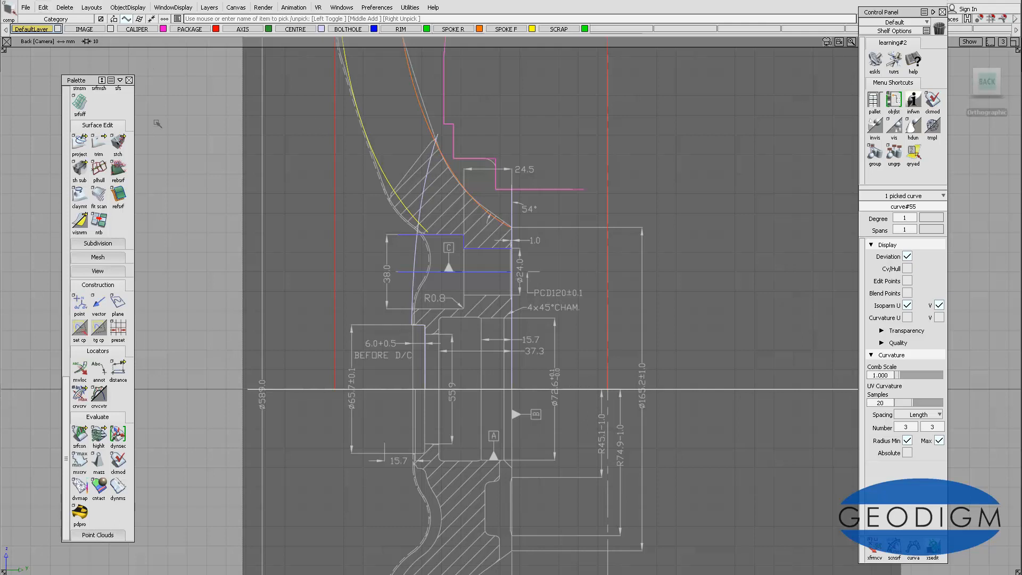
left_click(43, 7)
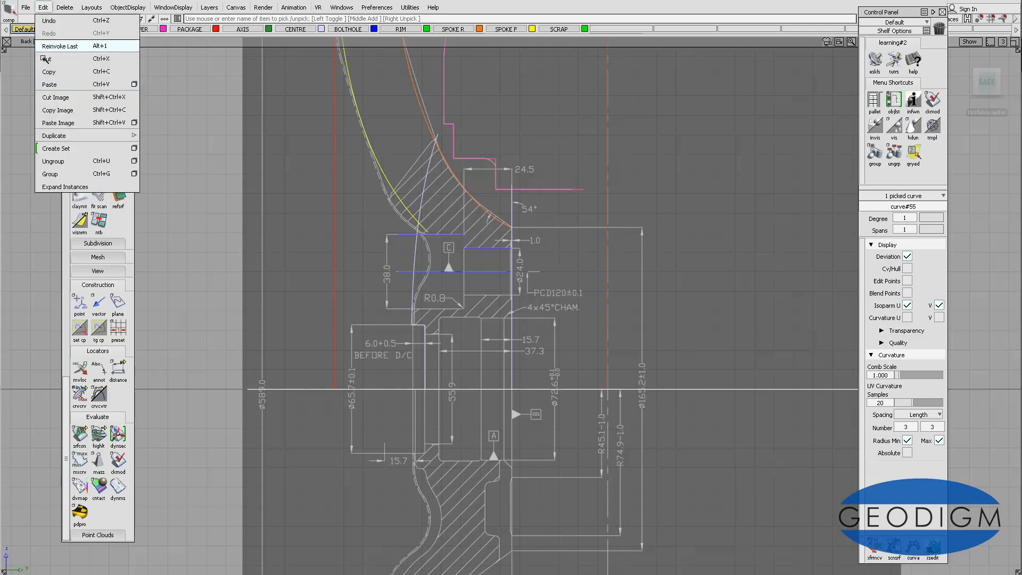
left_click(34, 10)
left_click(43, 7)
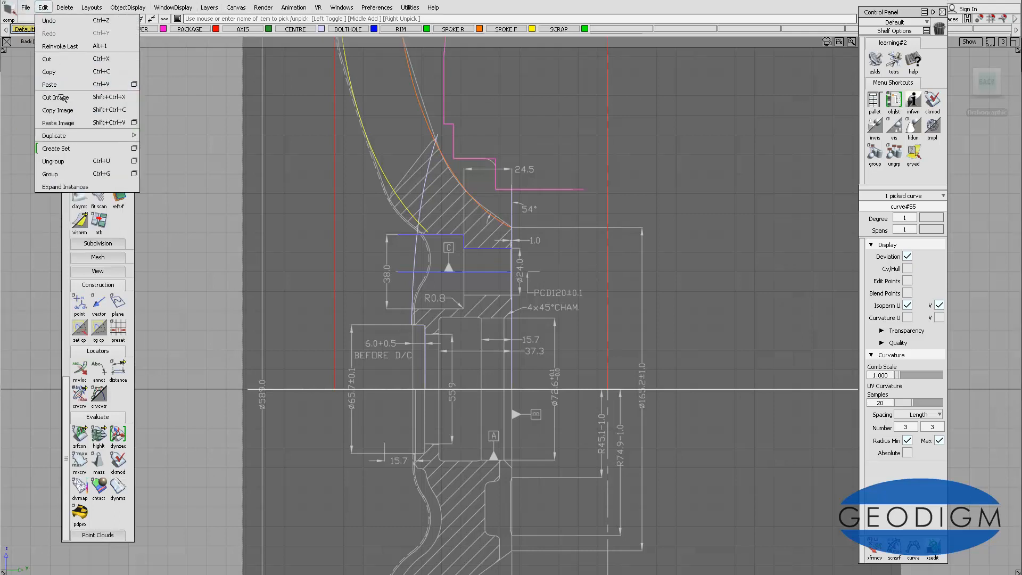
mouse_move(75, 138)
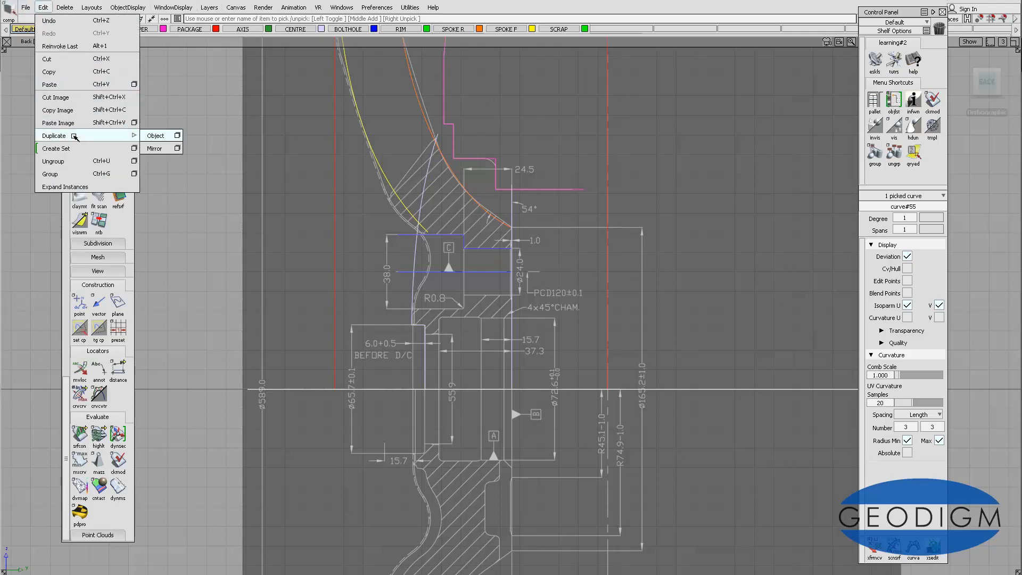
left_click(177, 136)
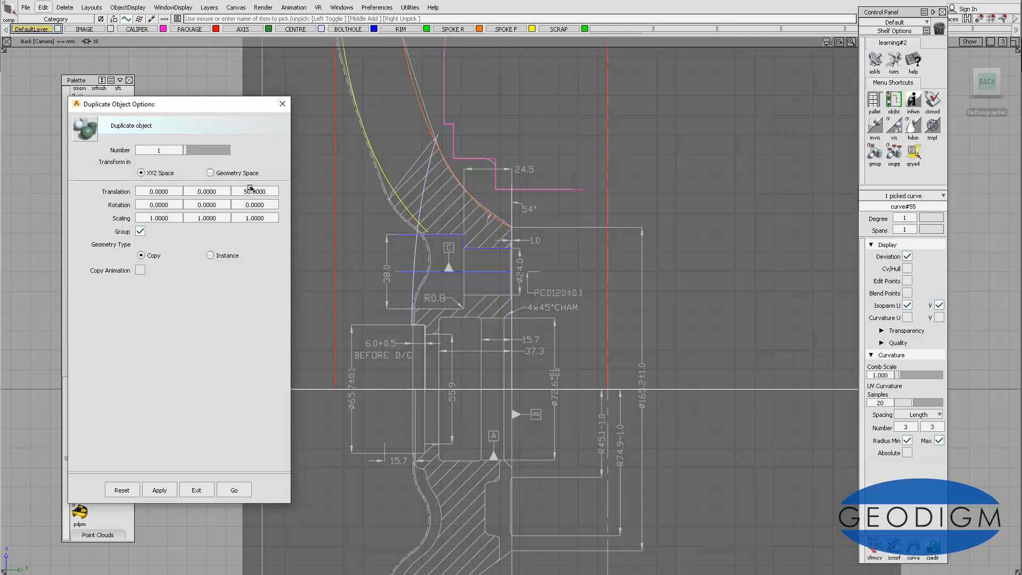
left_click_drag(242, 190, 273, 189)
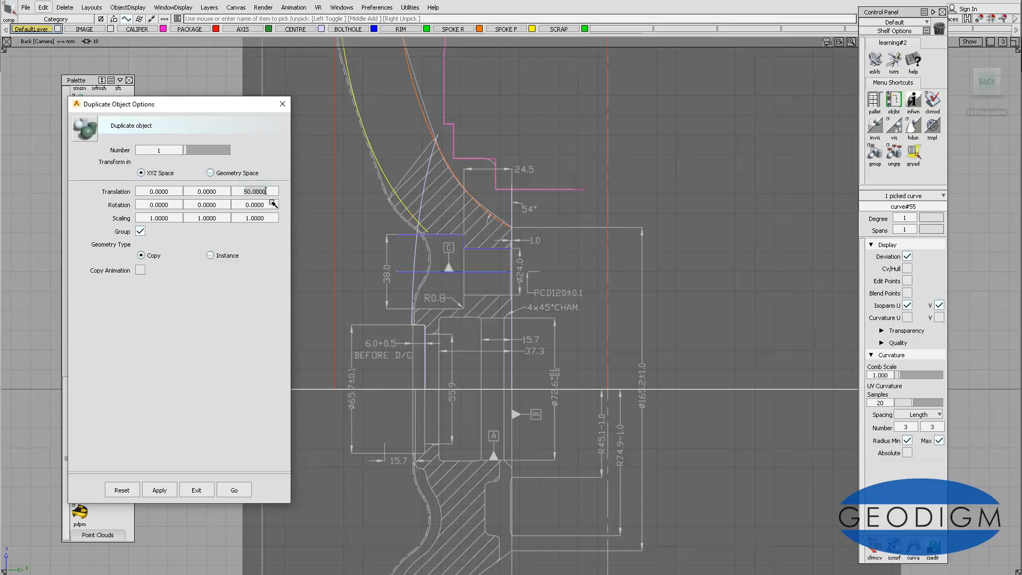
type("60")
key("Return")
left_click(234, 490)
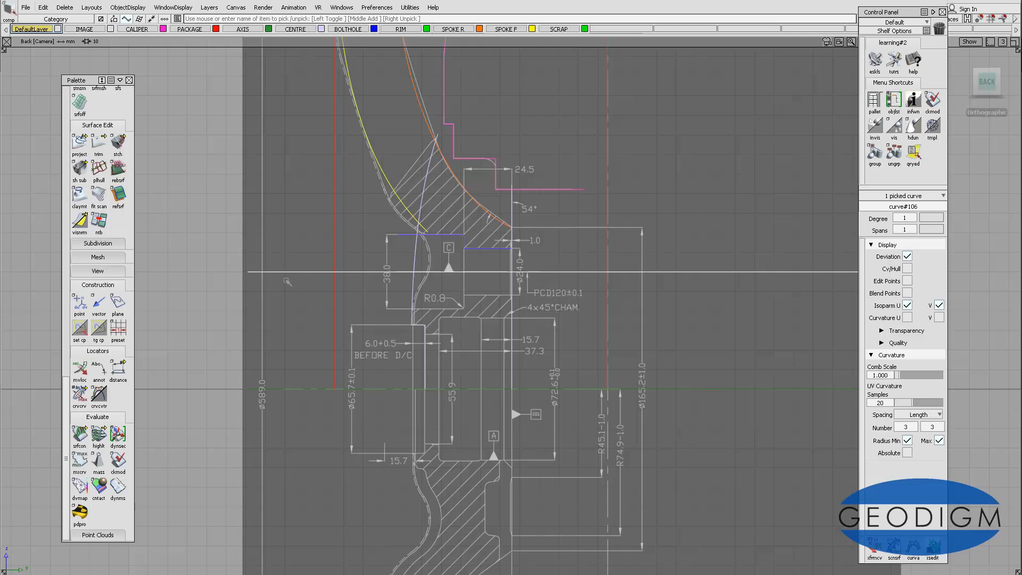
key("Delete")
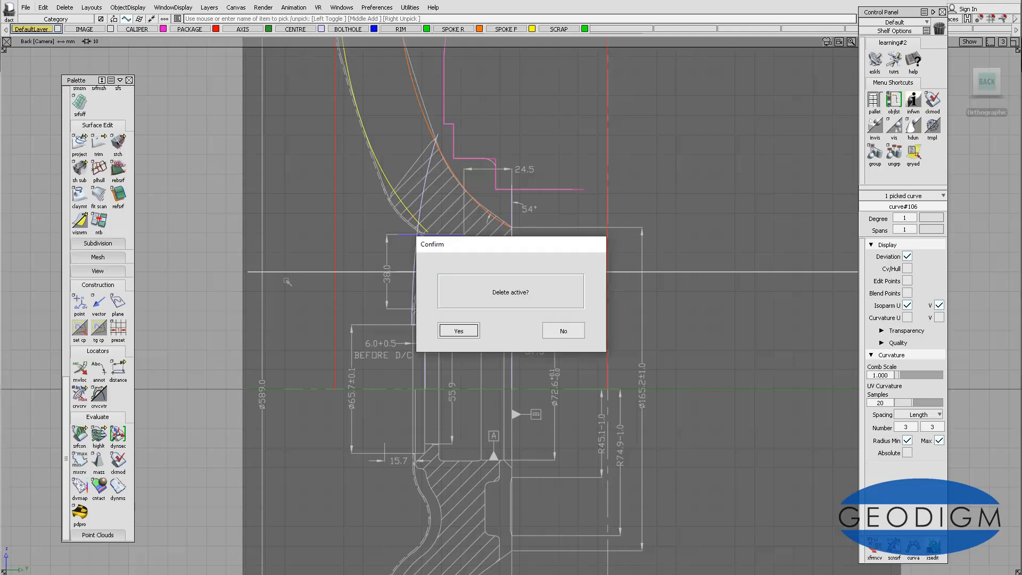
left_click(467, 331)
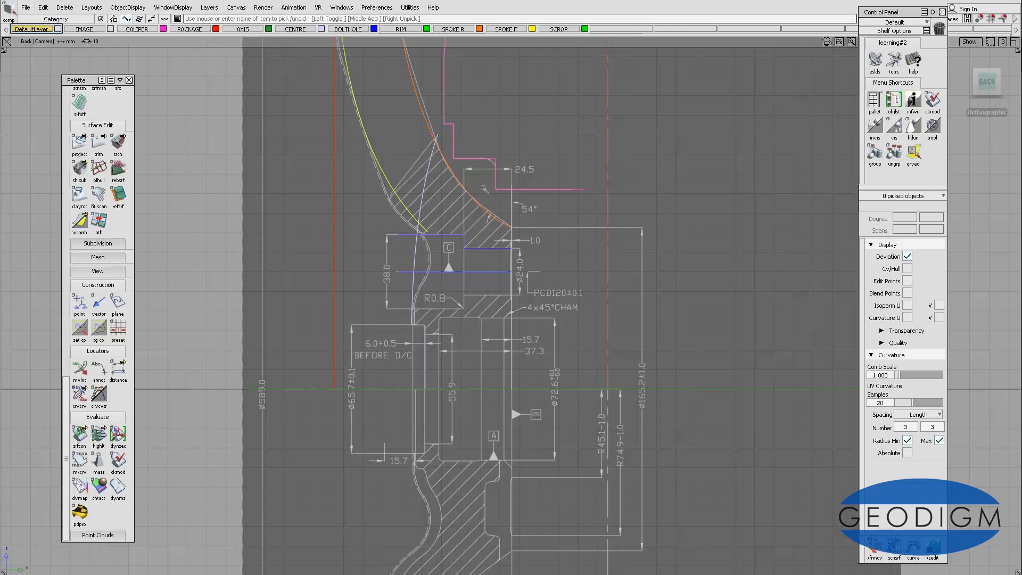
Toggle the RIM layer off and on to identify its curves in the wheel section
right_click_drag(485, 190, 402, 163, "alt+shift")
middle_click_drag(402, 163, 303, 316, "alt+shift")
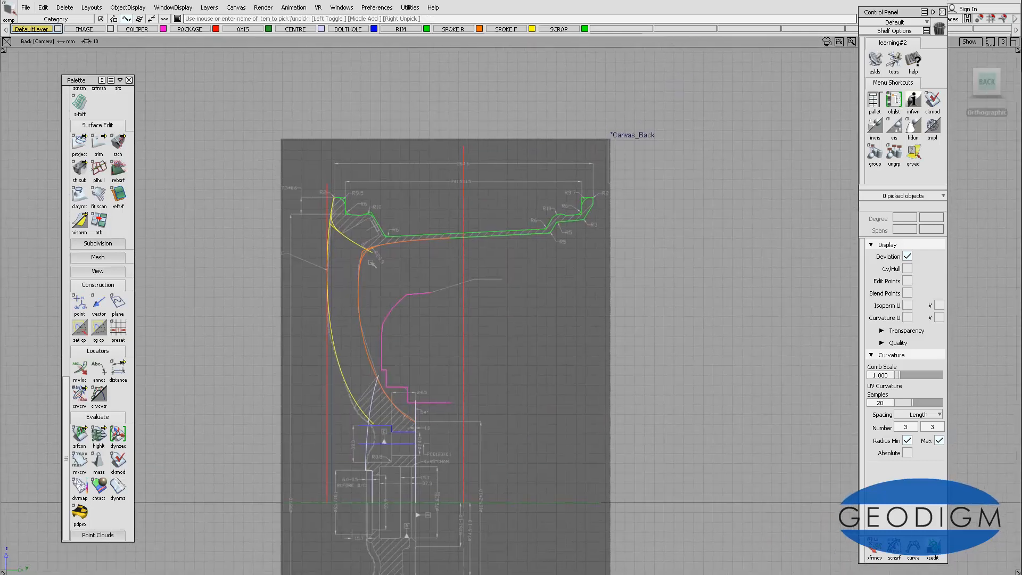
left_click(428, 29)
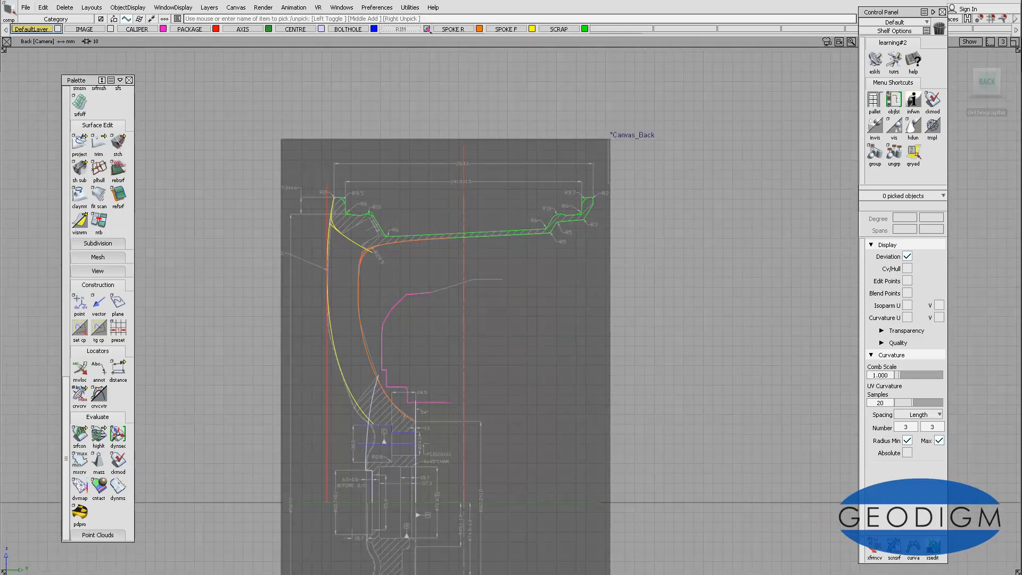
left_click(427, 30)
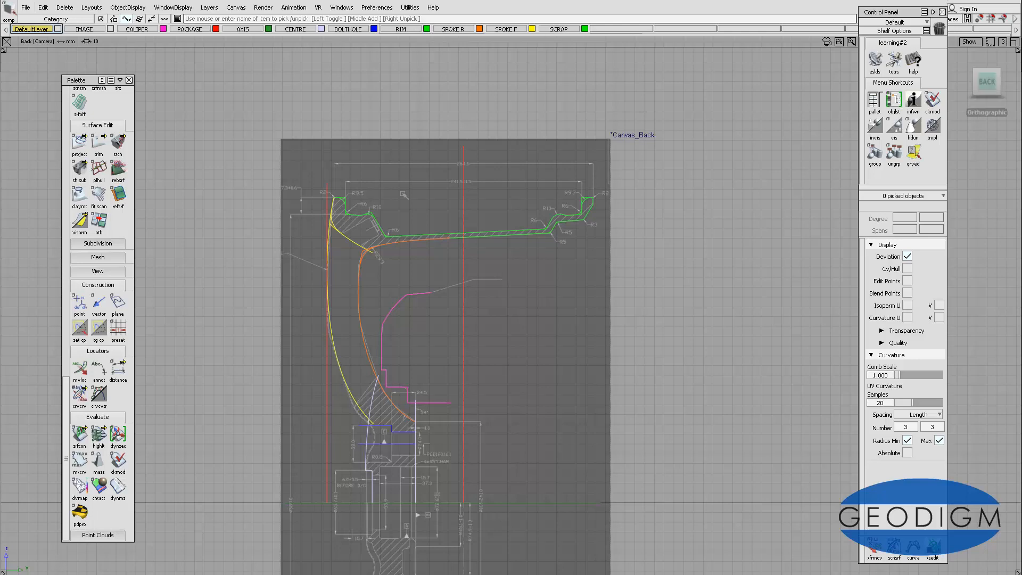
Examine the rim profile curves against the drawing's width dimensions and the corner radii at the outer flange
mouse_move(364, 246)
right_mouse_down("alt+shift")
mouse_move(321, 174)
mouse_move(359, 239)
right_mouse_up("alt+shift")
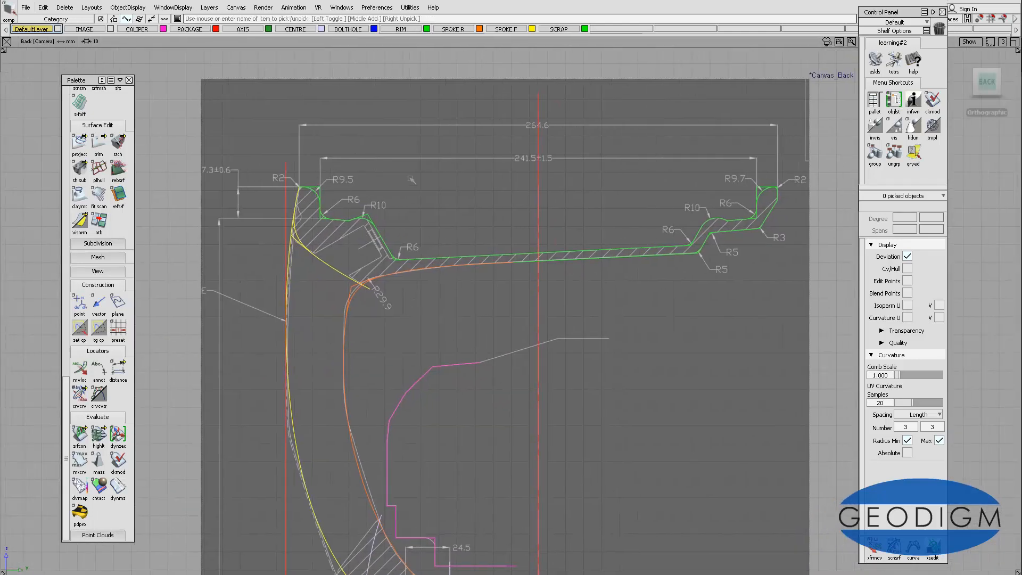
middle_click_drag(411, 180, 394, 183, "alt+shift")
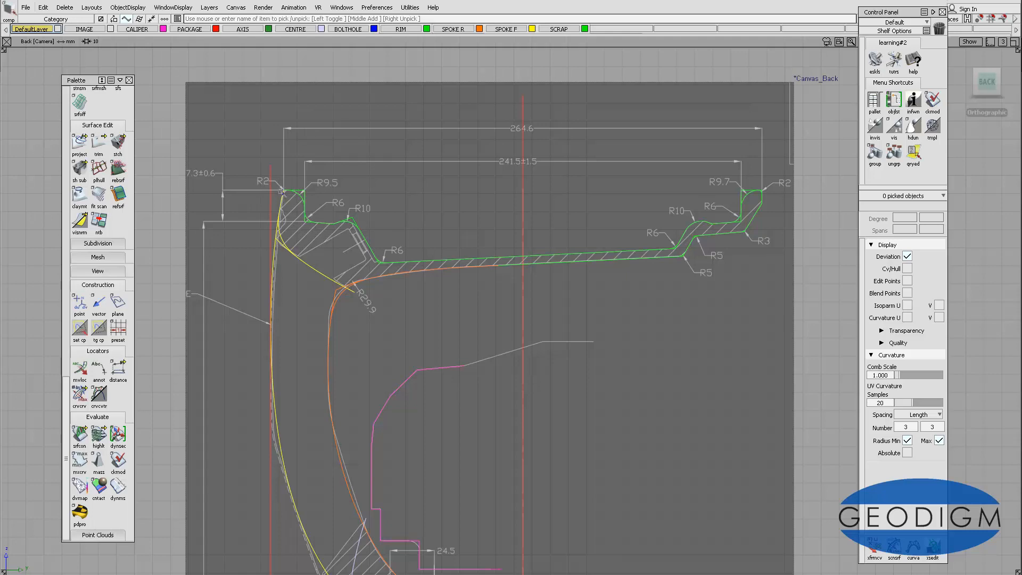
right_click_drag(335, 178, 359, 437, "alt+shift")
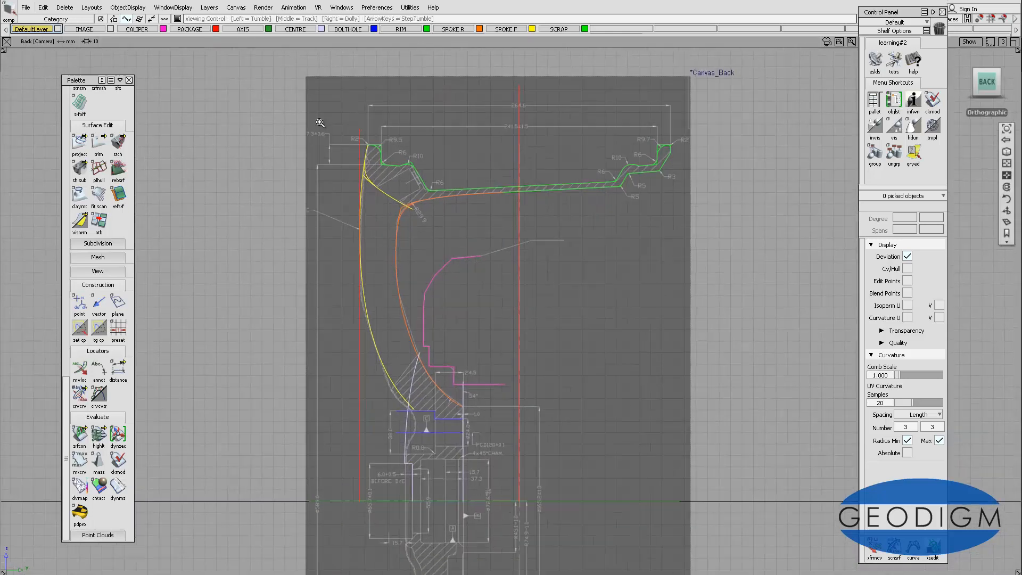
right_click_drag(306, 154, 348, 201, "alt+shift")
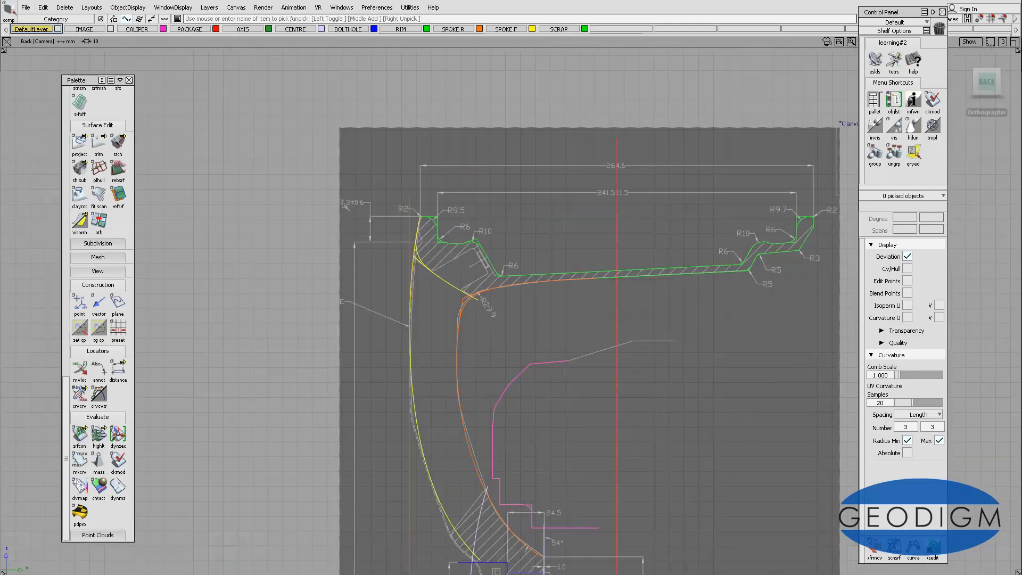
right_click_drag(377, 219, 448, 193, "alt+shift")
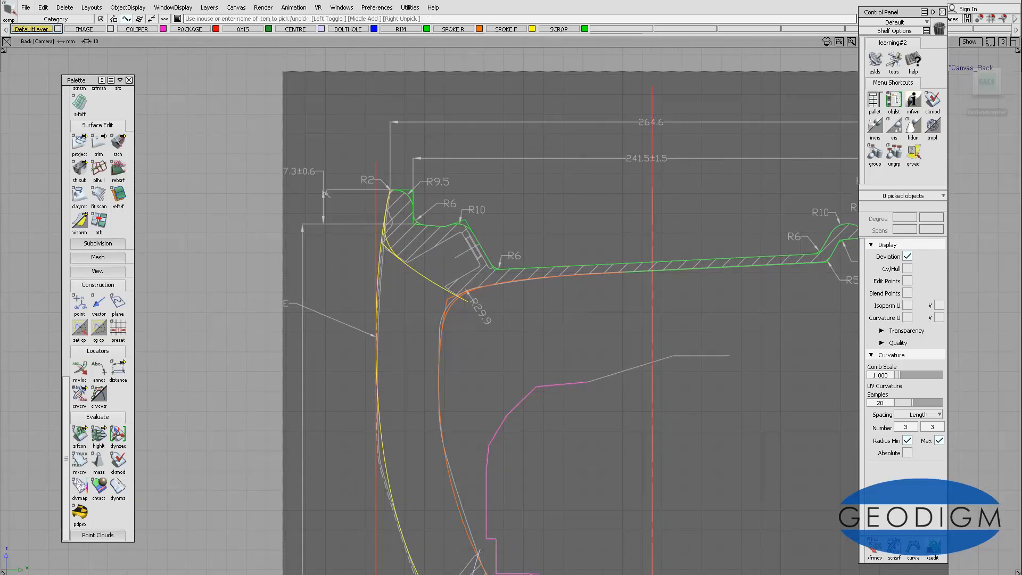
right_click_drag(545, 211, 461, 210, "alt+shift")
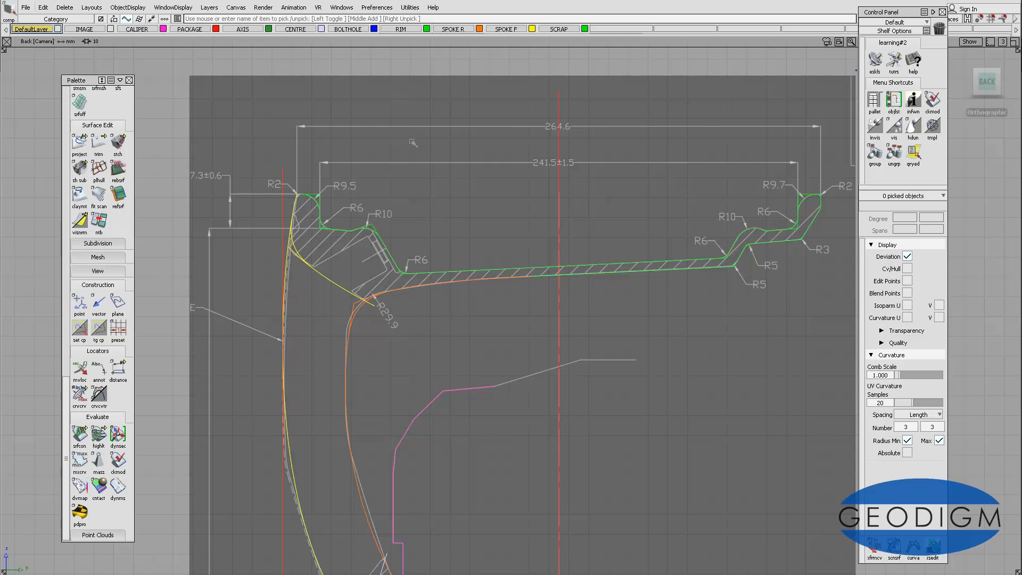
scroll(314, 232, "up", 5)
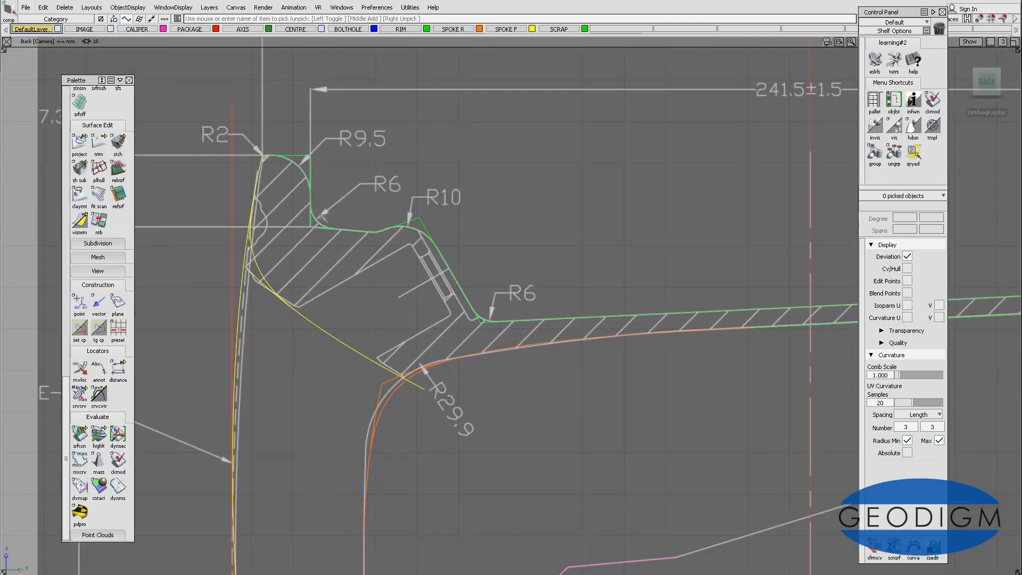
scroll(322, 217, "up", 3)
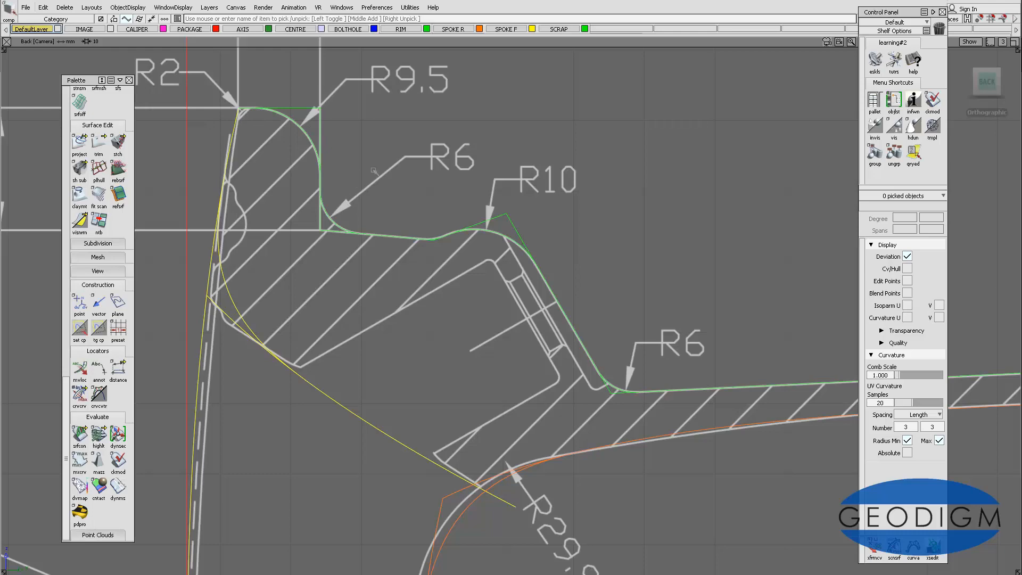
right_click_drag(445, 139, 429, 200, "alt+shift")
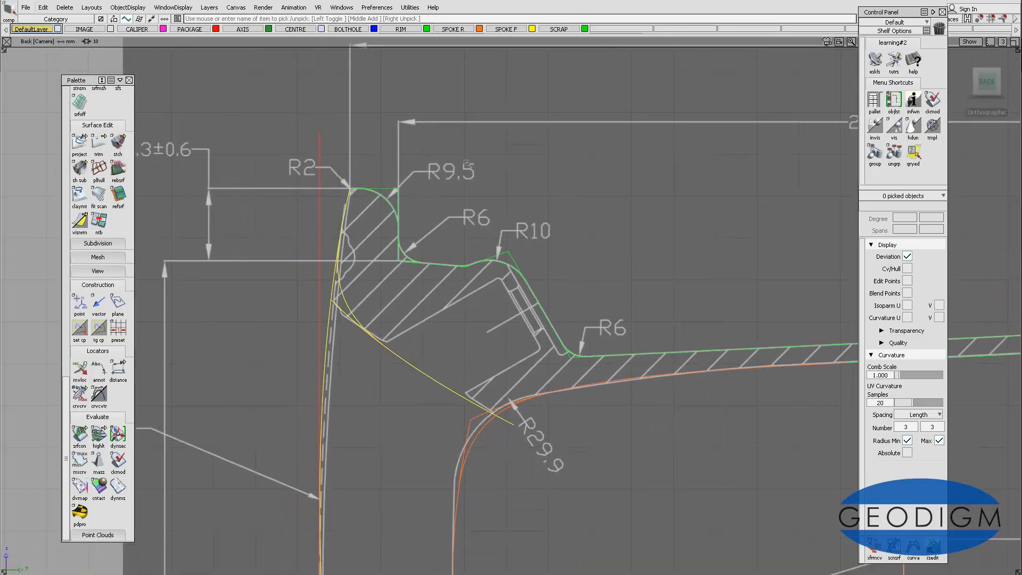
Hide the SCRAP layer to clear its construction curves from the wheel section
right_click_drag(527, 179, 502, 202, "alt+shift")
middle_click_drag(521, 214, 444, 224, "alt+shift")
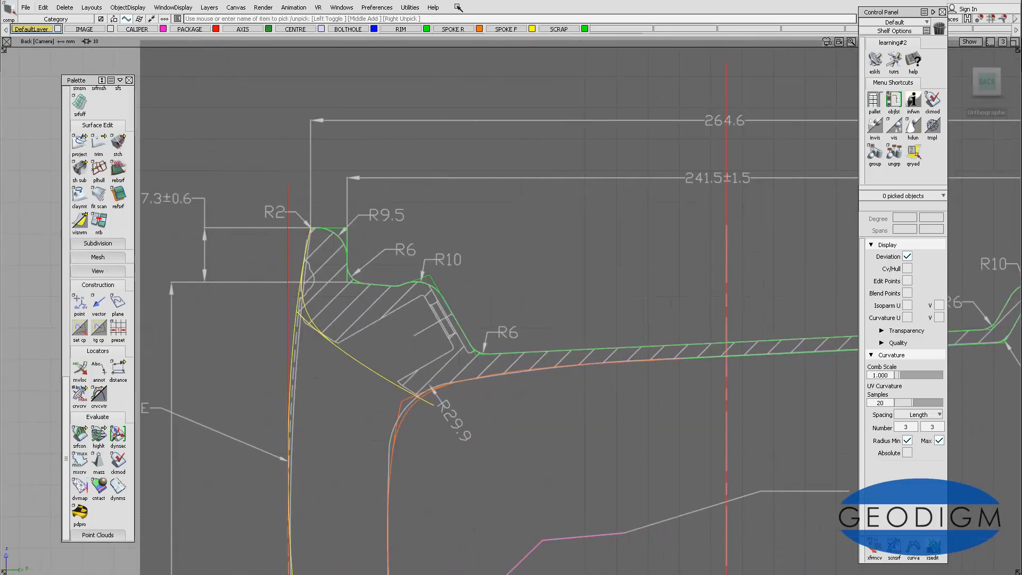
right_click_drag(419, 297, 241, 232, "alt+shift")
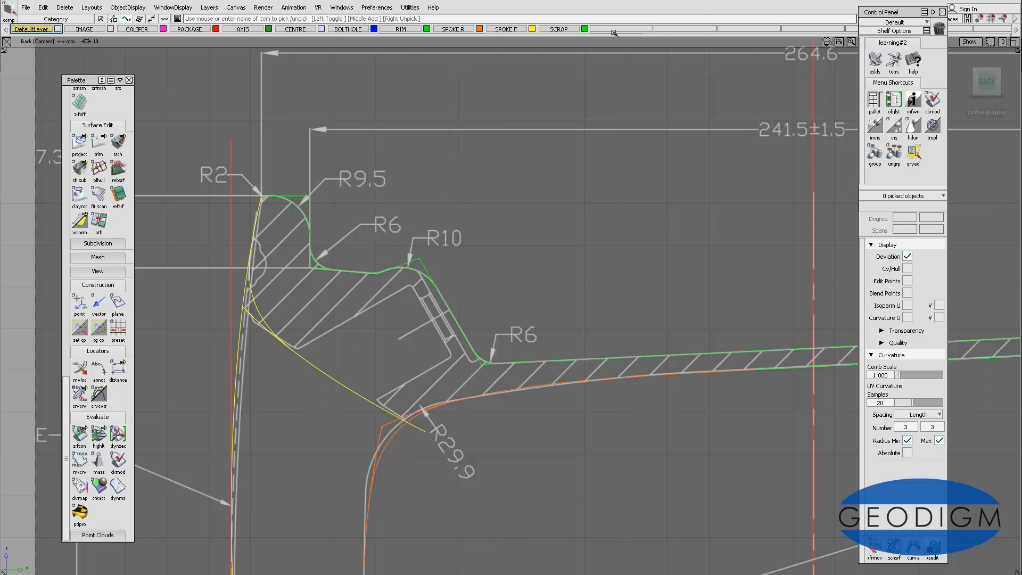
left_click(586, 29)
middle_click_drag(384, 279, 436, 299, "alt+shift")
right_click_drag(436, 300, 555, 313, "alt+shift")
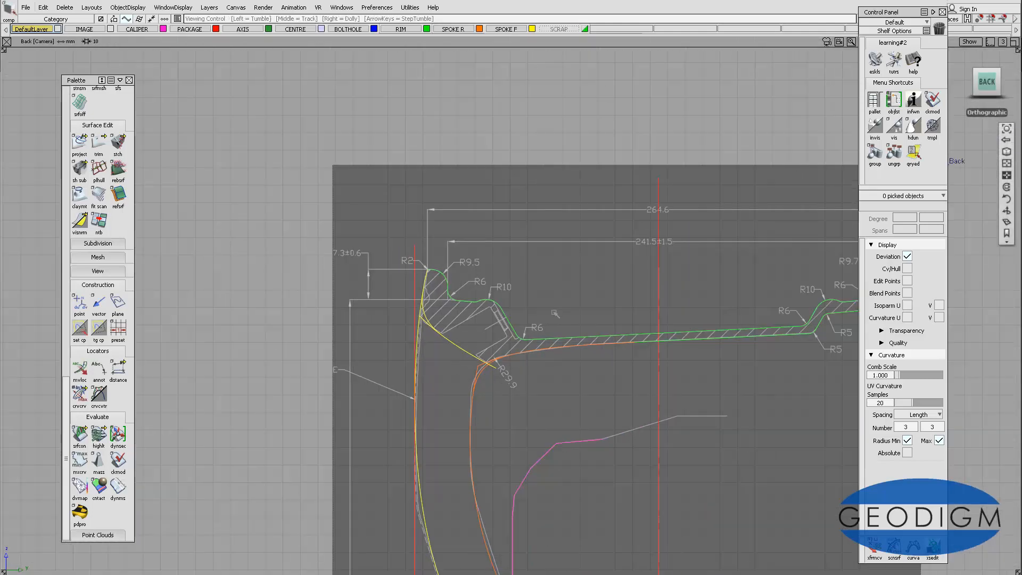
middle_click_drag(555, 314, 406, 256, "alt+shift")
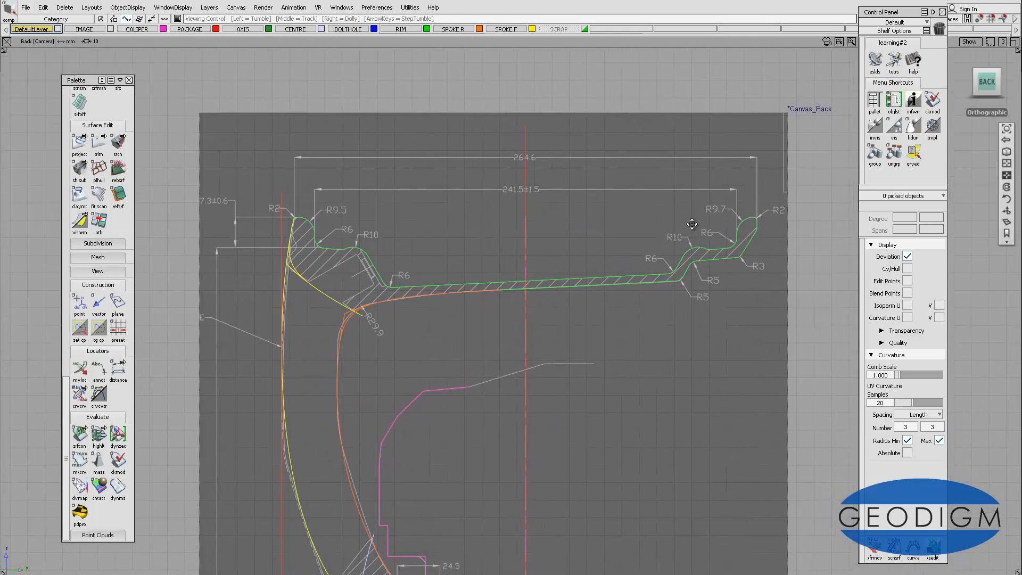
middle_click_drag(692, 224, 685, 157, "alt+shift")
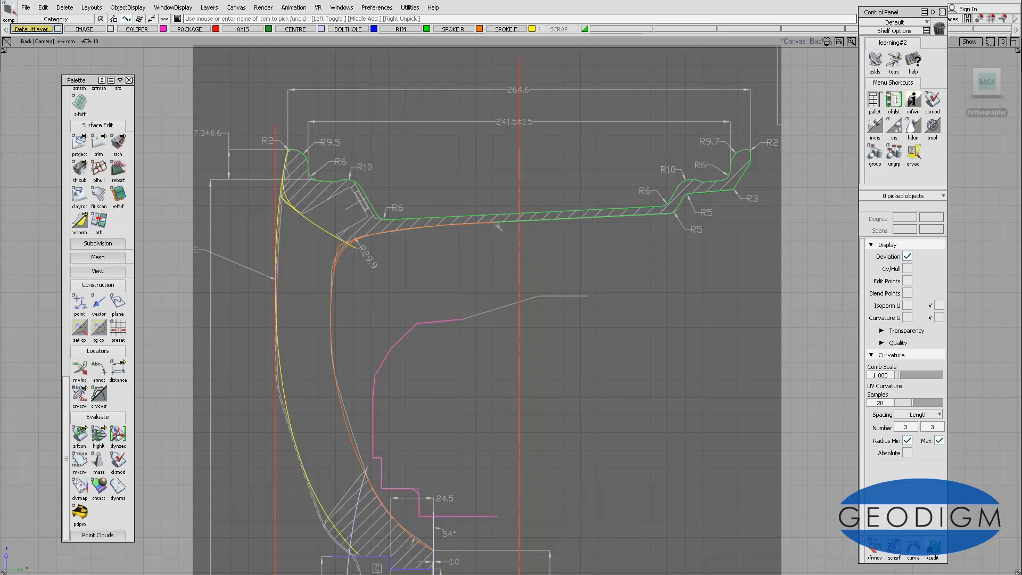
right_click_drag(495, 199, 506, 248, "alt+shift")
middle_click_drag(505, 247, 506, 208, "alt+shift")
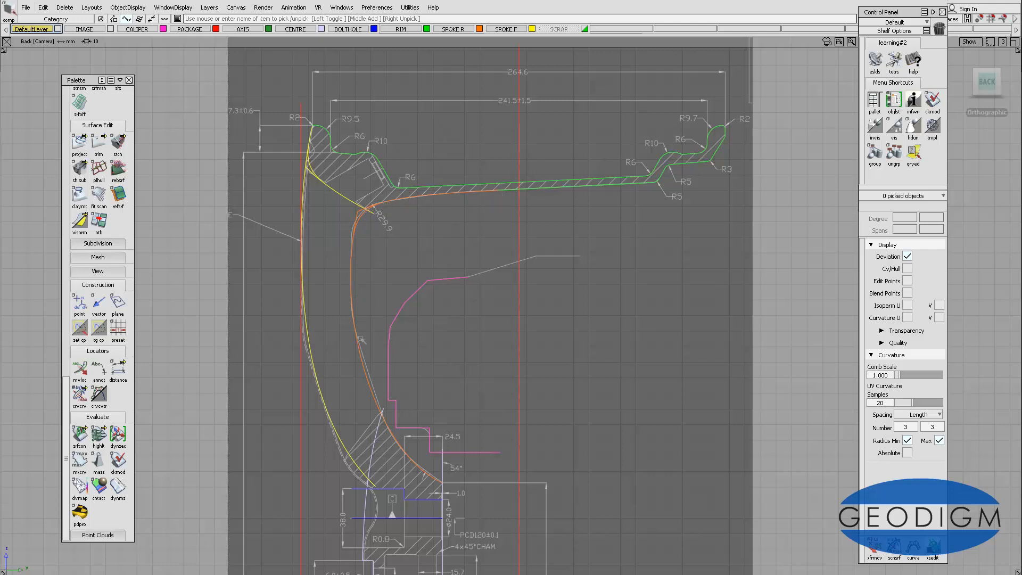
Display the control vertices and hull of the rear spoke curve on the SPOKE R layer
left_click_drag(393, 318, 420, 332, "ctrl+shift")
left_click_drag(360, 302, 348, 318)
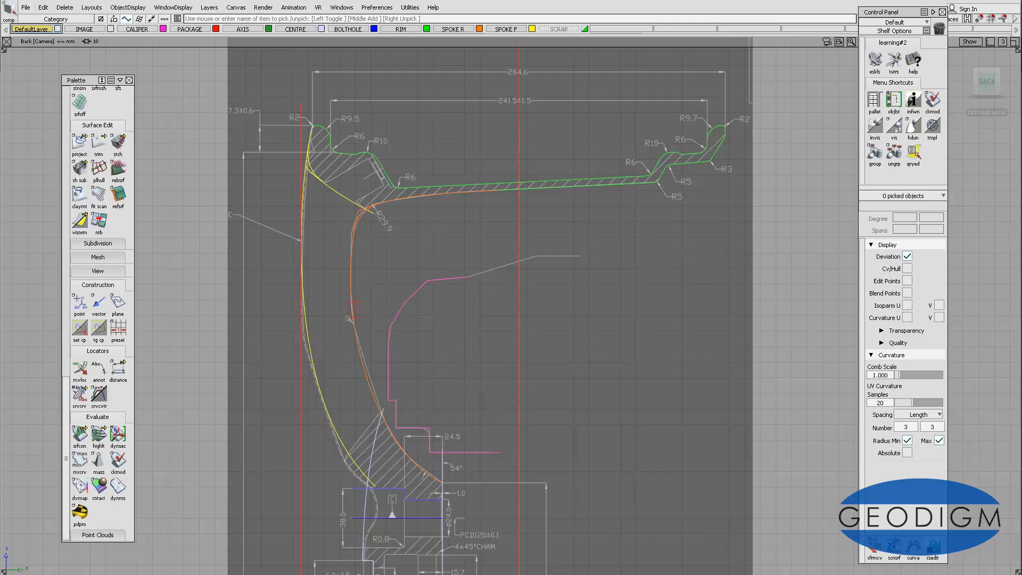
left_click(906, 269)
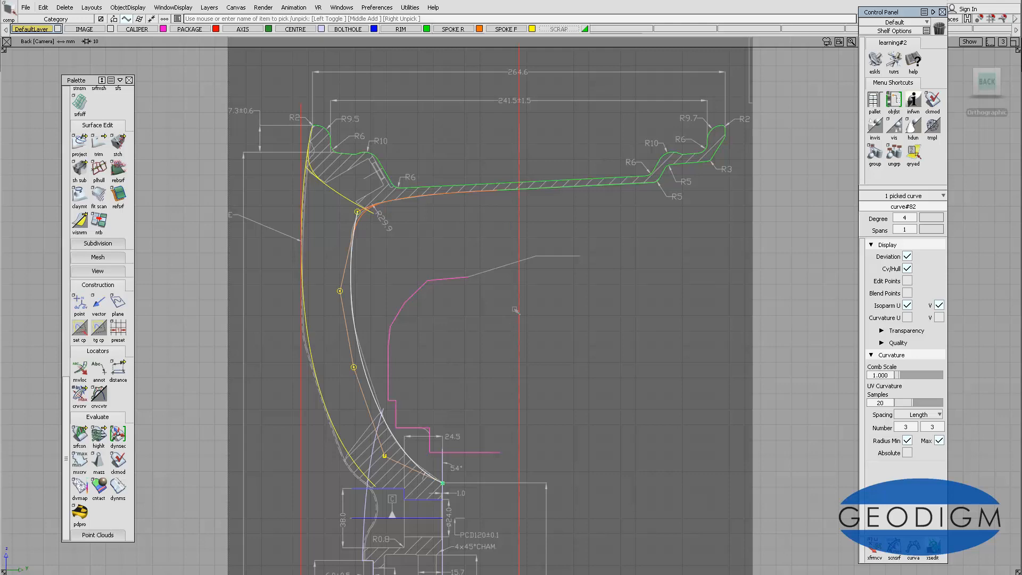
Measure the minimum and maximum distances between the caliper outline and the rear spoke curve near the hub, and delete the measurement
middle_click_drag(433, 366, 503, 296, "alt+shift")
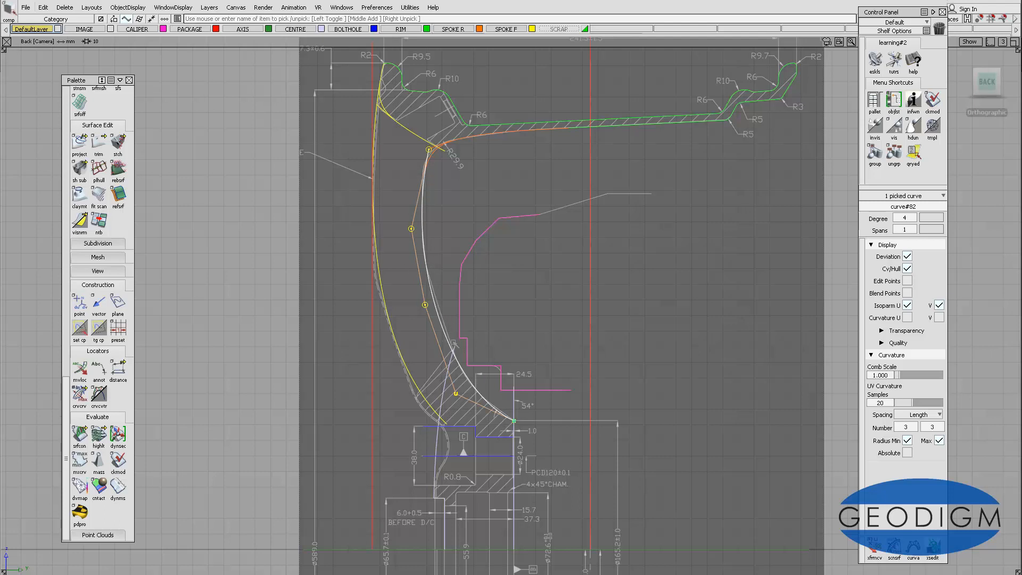
scroll(465, 401, "up", 3)
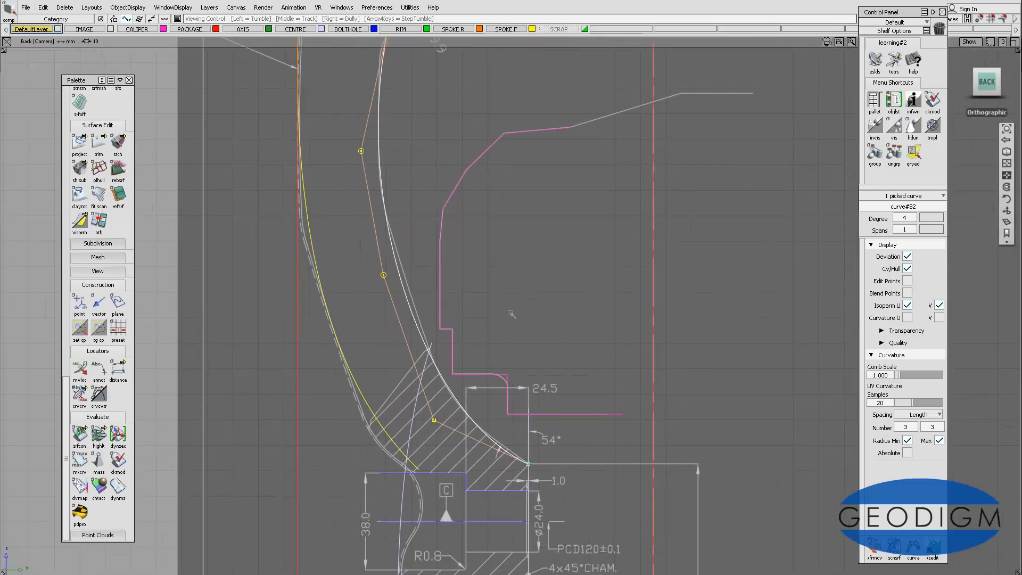
scroll(490, 264, "up", 3)
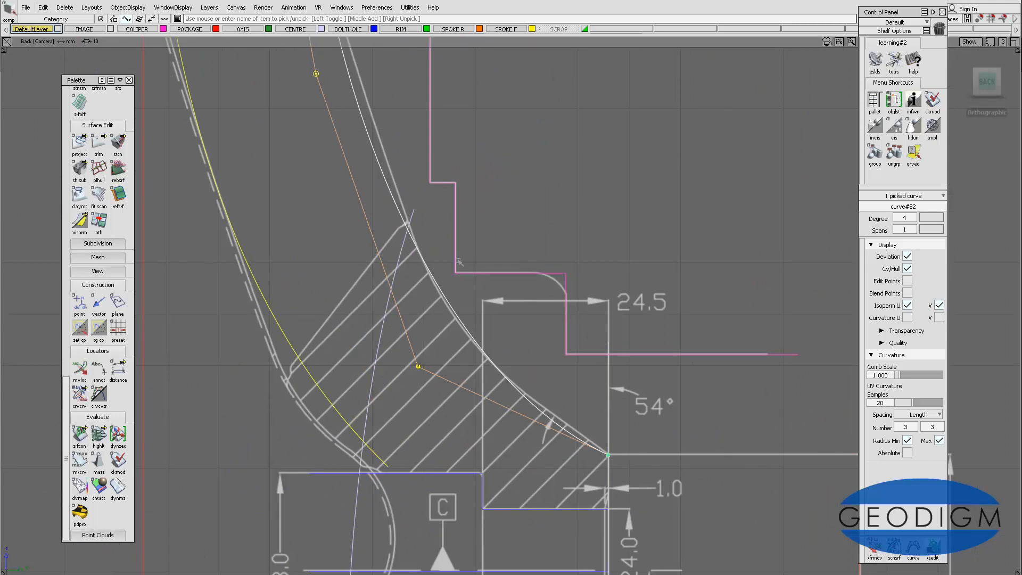
left_click(80, 394)
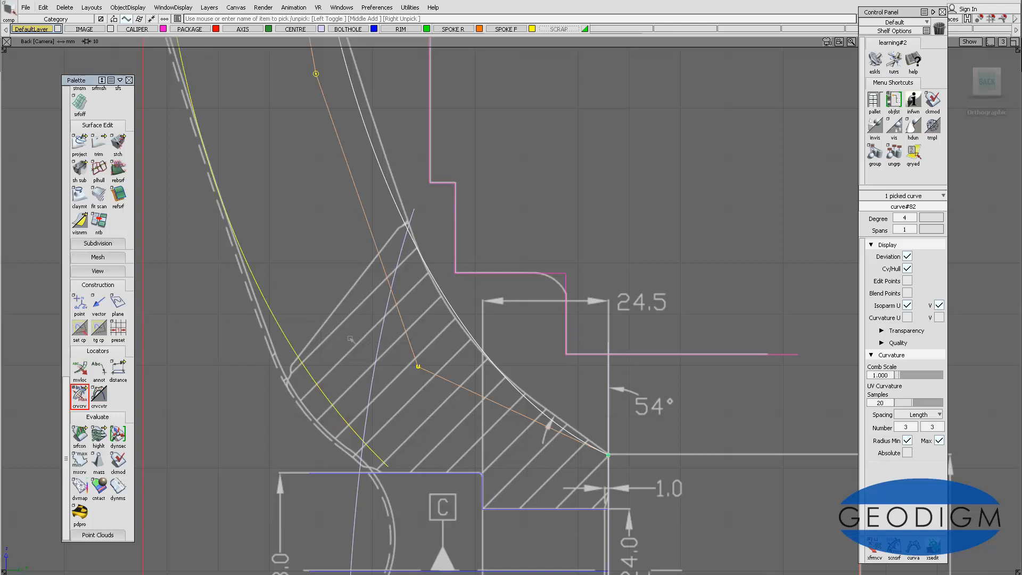
left_click(467, 276)
left_click(451, 302)
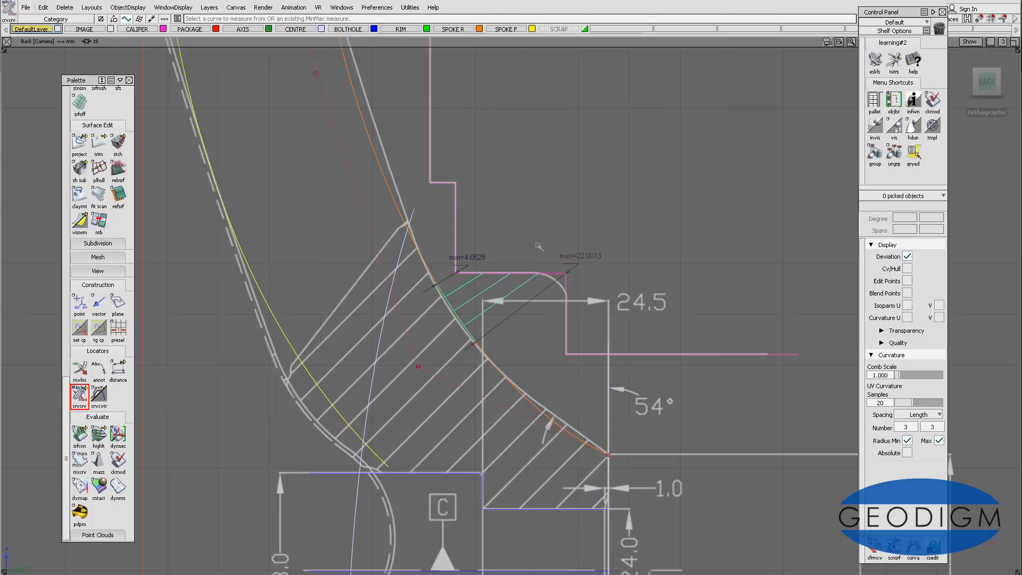
key("Delete")
left_click(458, 332)
right_click_drag(462, 301, 497, 271, "alt+shift")
middle_click_drag(497, 272, 442, 347, "alt+shift")
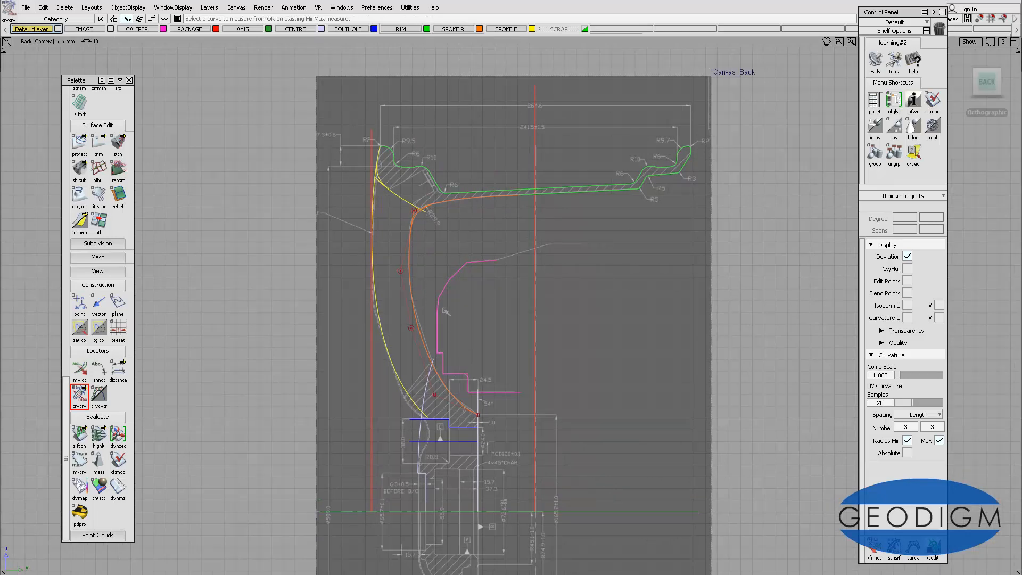
Turn off the control vertex and hull display of the rear spoke curve
left_click_drag(438, 298, 481, 266, "ctrl+shift")
left_click(411, 286)
left_click(906, 271)
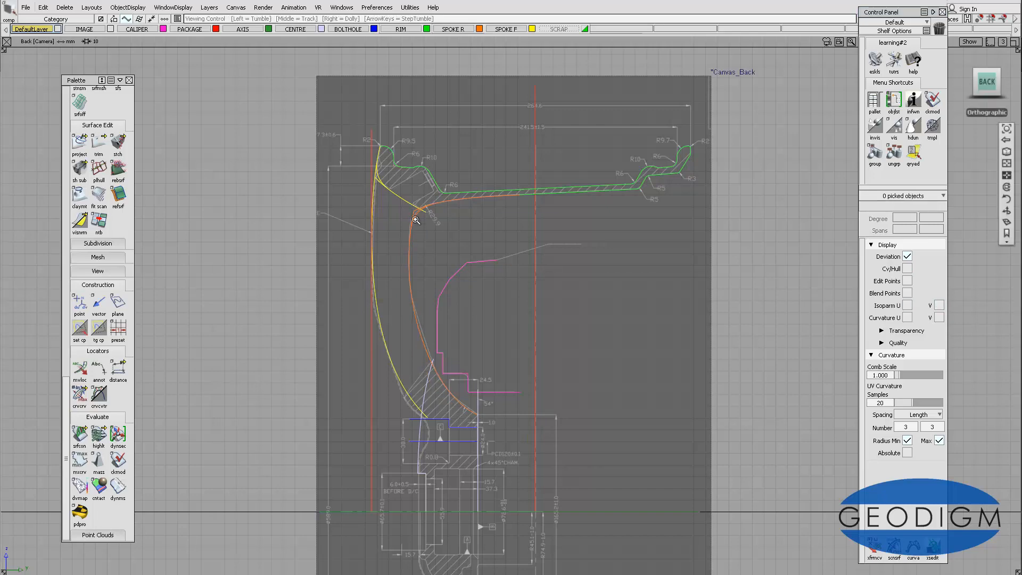
Show the control vertices and hull of the rear spoke's blend curve at the R29.9 corner, and hide them again
right_click_drag(417, 225, 399, 202, "alt+shift")
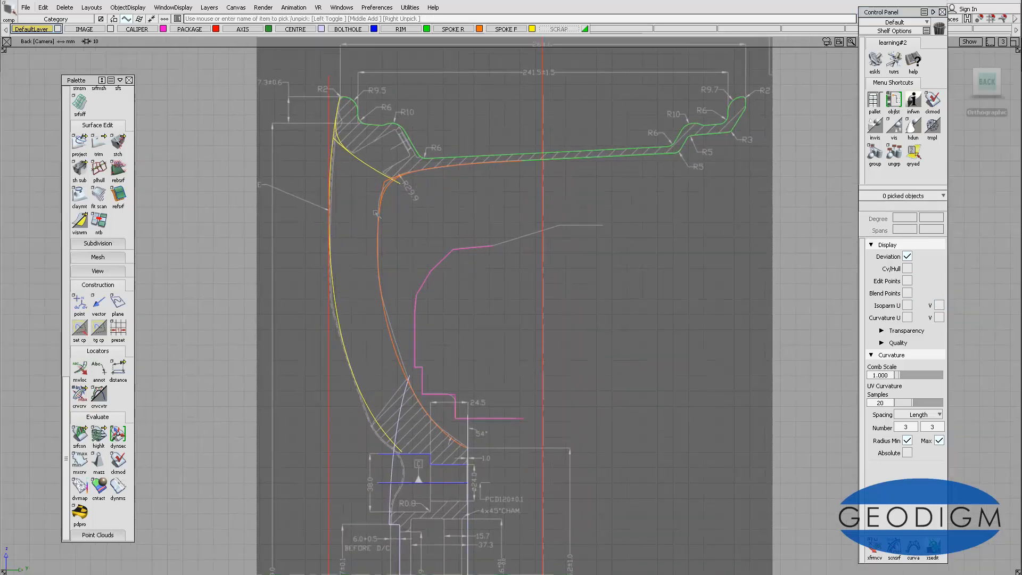
left_click_drag(386, 215, 419, 225, "ctrl+shift")
left_click(392, 189)
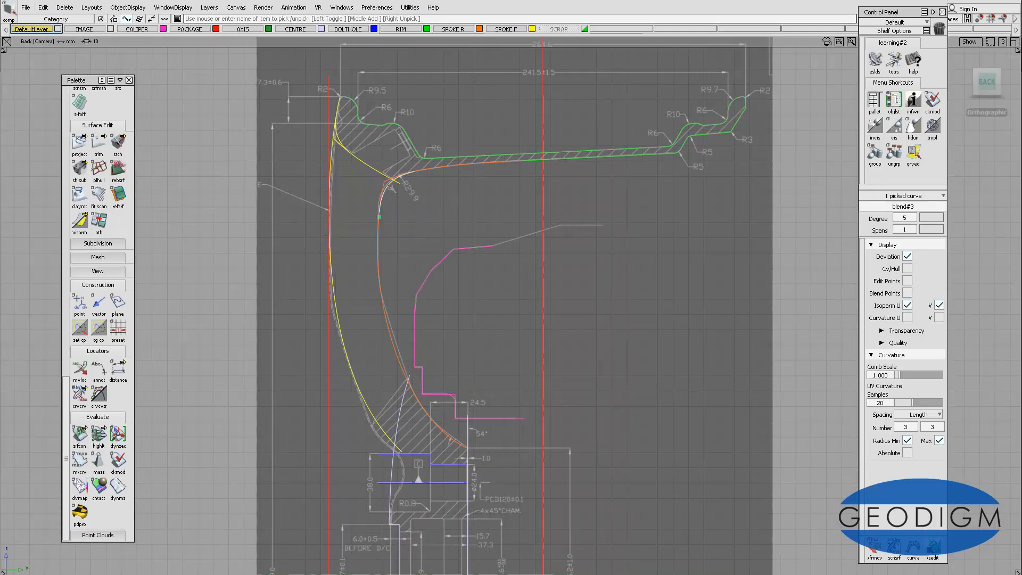
left_click(907, 269)
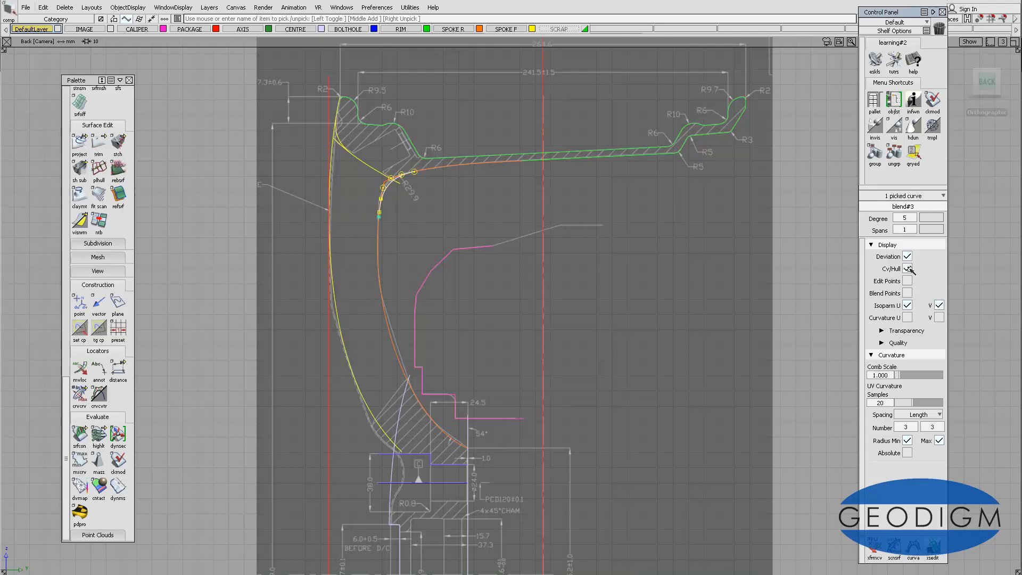
left_click(907, 269)
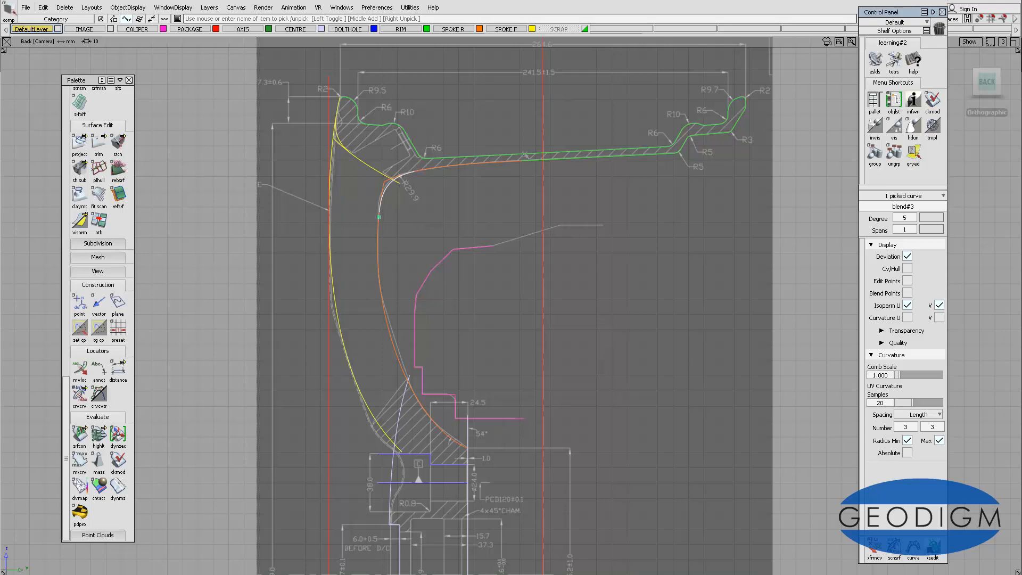
Clear the selection, and toggle the SPOKE F layer off and on to identify its curves
mouse_move(463, 201)
middle_mouse_down("alt+shift")
mouse_move(497, 194)
mouse_move(510, 207)
middle_mouse_up("alt+shift")
left_click_drag(547, 226, 552, 199, "ctrl+shift")
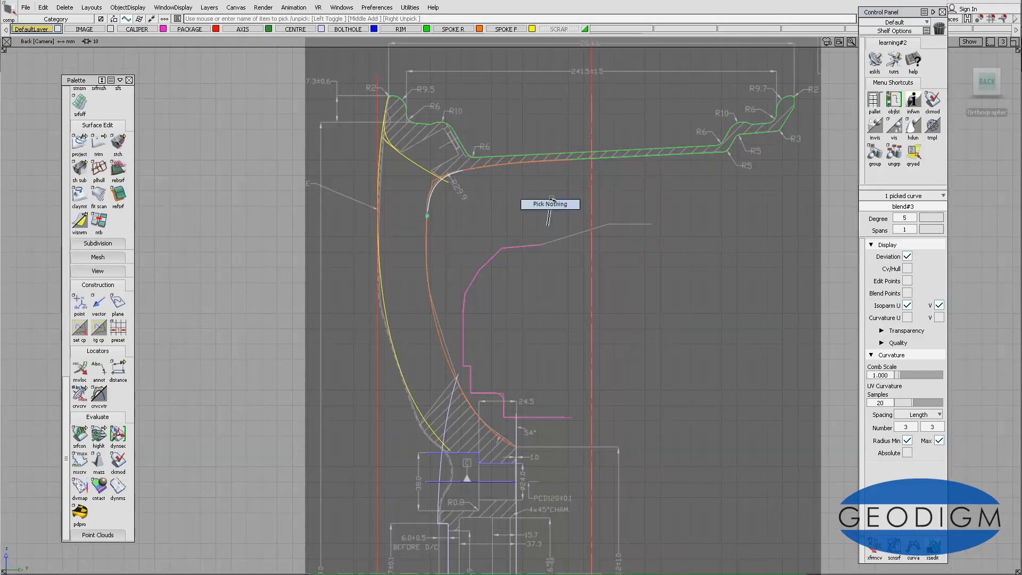
left_click(531, 28)
left_click(532, 28)
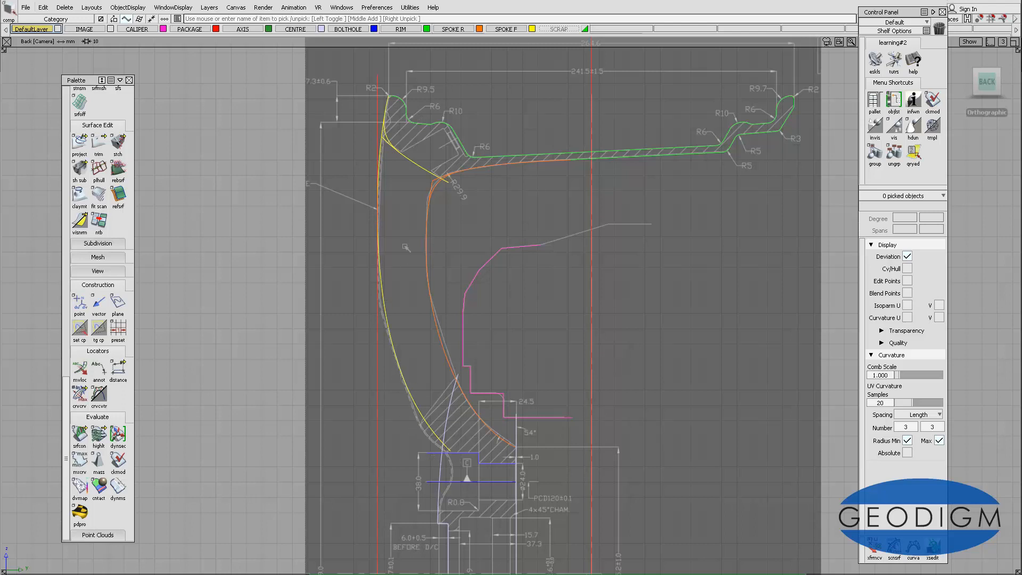
Check the long front spoke curve's control vertices and hull, hide them, and compare the curve with the drawing's section
left_click_drag(409, 287, 467, 299, "ctrl+shift")
left_click(393, 350)
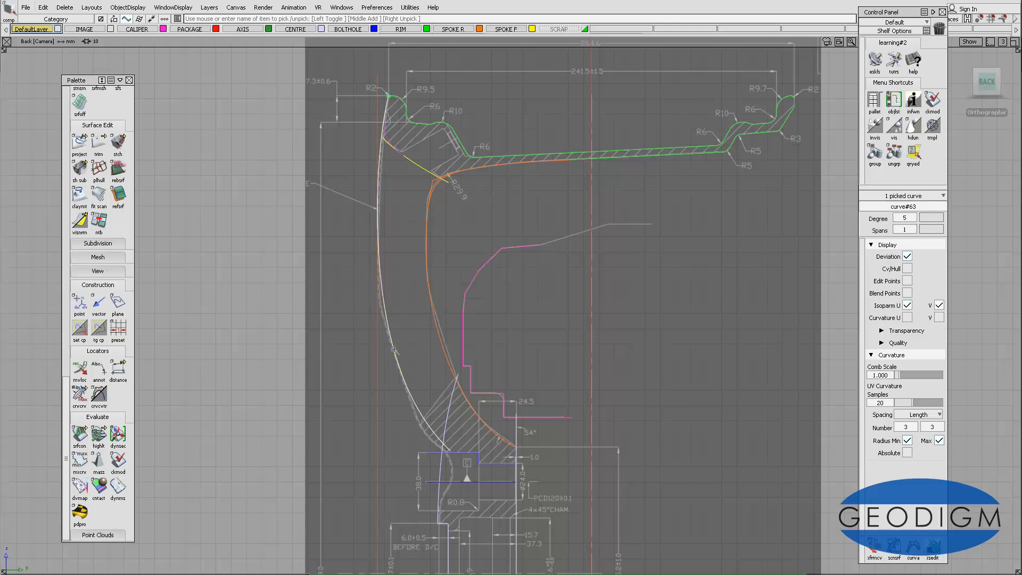
left_click(906, 269)
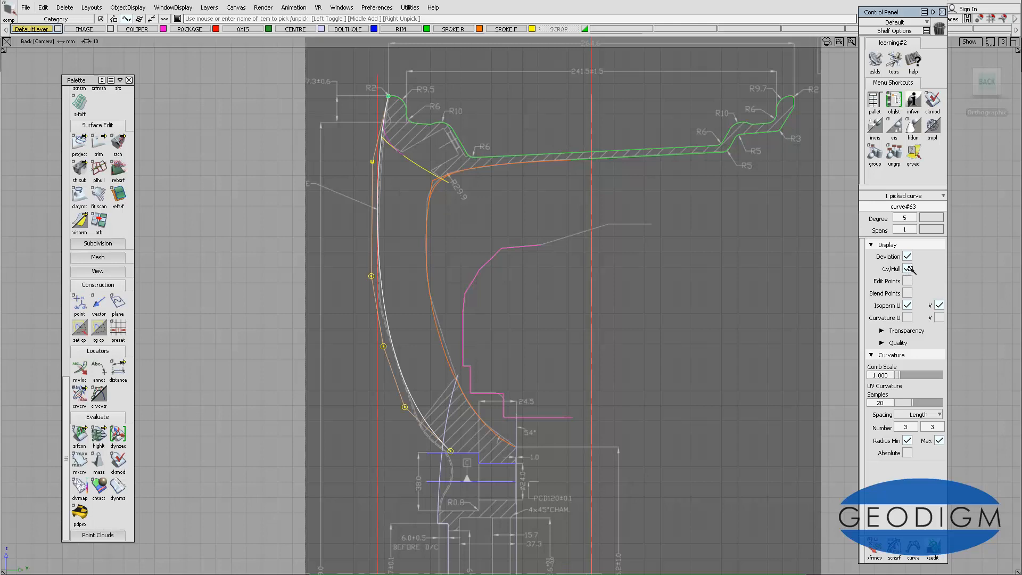
left_click(907, 269)
right_click_drag(370, 228, 387, 165, "alt+shift")
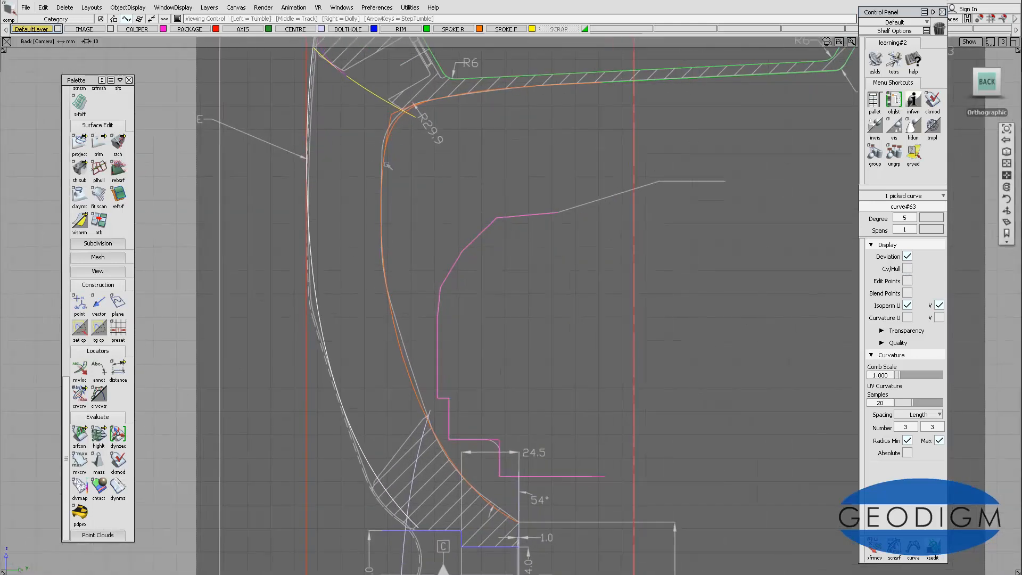
middle_click_drag(387, 165, 520, 228, "alt+shift")
mouse_move(503, 285)
right_mouse_down("alt+shift")
mouse_move(518, 200)
mouse_move(518, 337)
right_mouse_up("alt+shift")
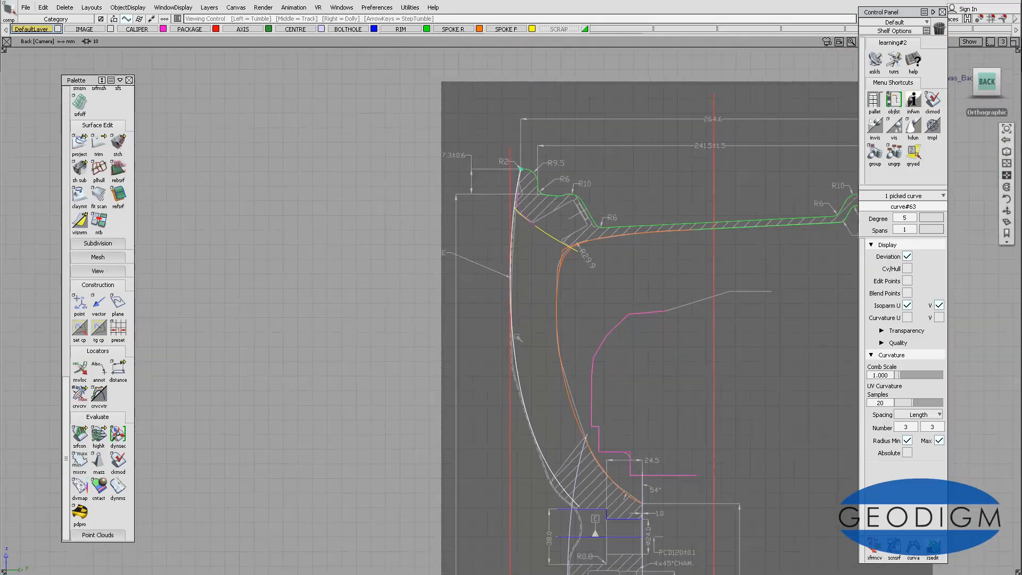
middle_click_drag(518, 337, 425, 246, "alt+shift")
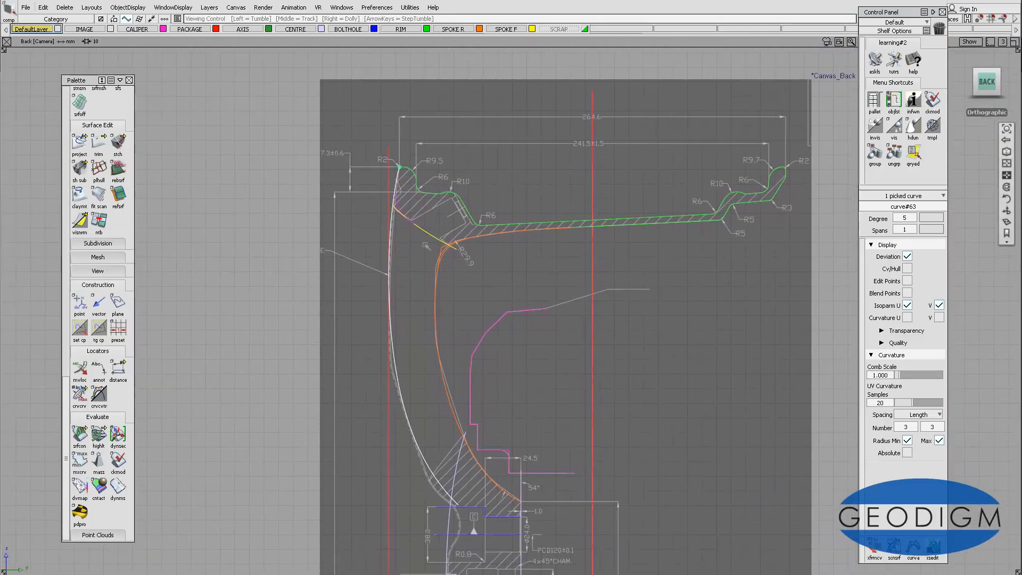
Inspect the control vertices and hull of the front spoke's fillet near the outer flange, hide them, and clear the selection
mouse_move(425, 245)
right_mouse_down("alt+shift")
mouse_move(373, 218)
mouse_move(337, 265)
right_mouse_up("alt+shift")
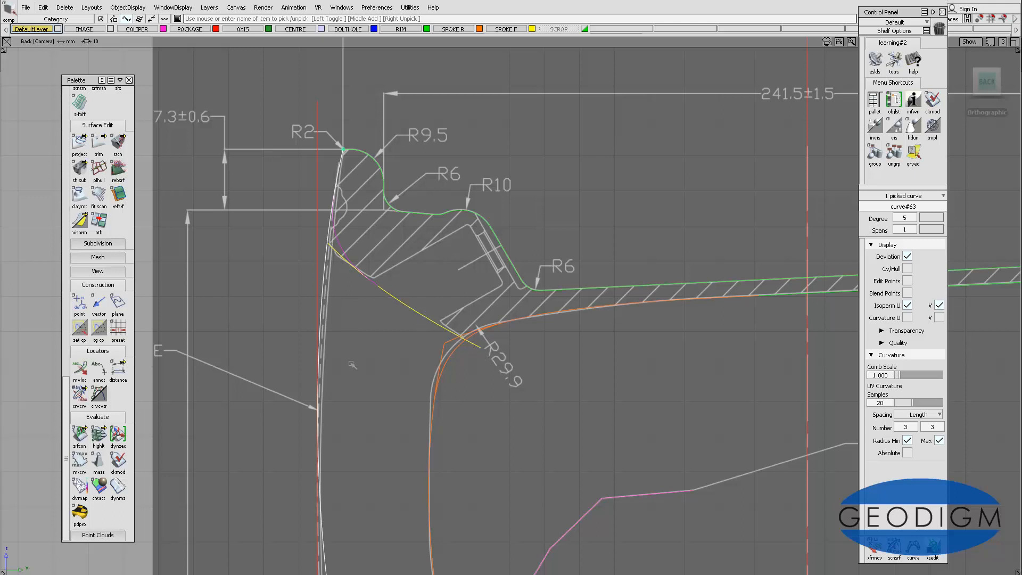
left_click_drag(354, 351, 385, 305, "ctrl+shift")
left_click(339, 243)
left_click(906, 269)
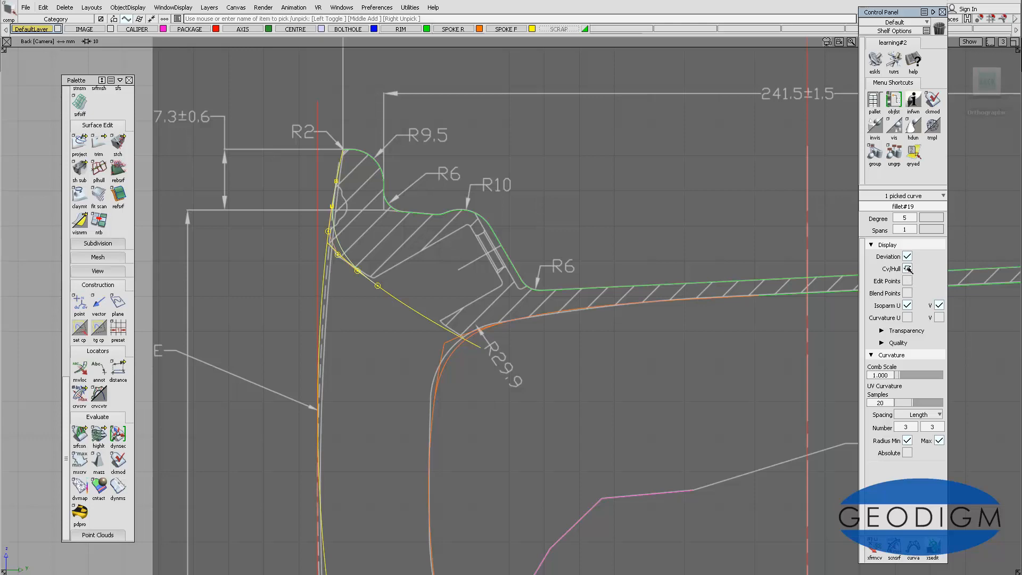
left_click(908, 269)
left_click_drag(574, 329, 566, 250, "ctrl+shift")
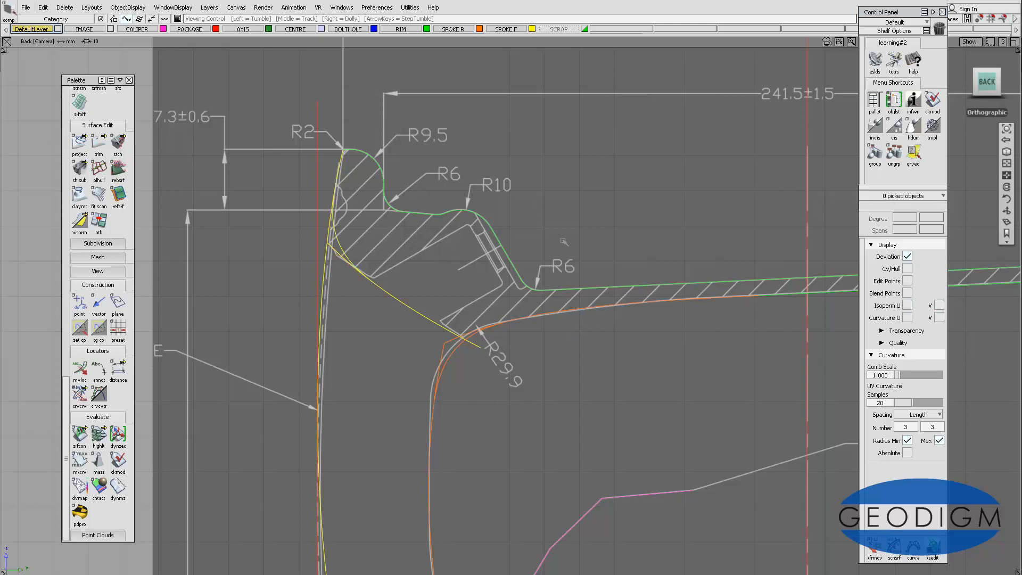
right_click_drag(566, 240, 565, 378, "alt+shift")
middle_click_drag(658, 375, 573, 277, "alt+shift")
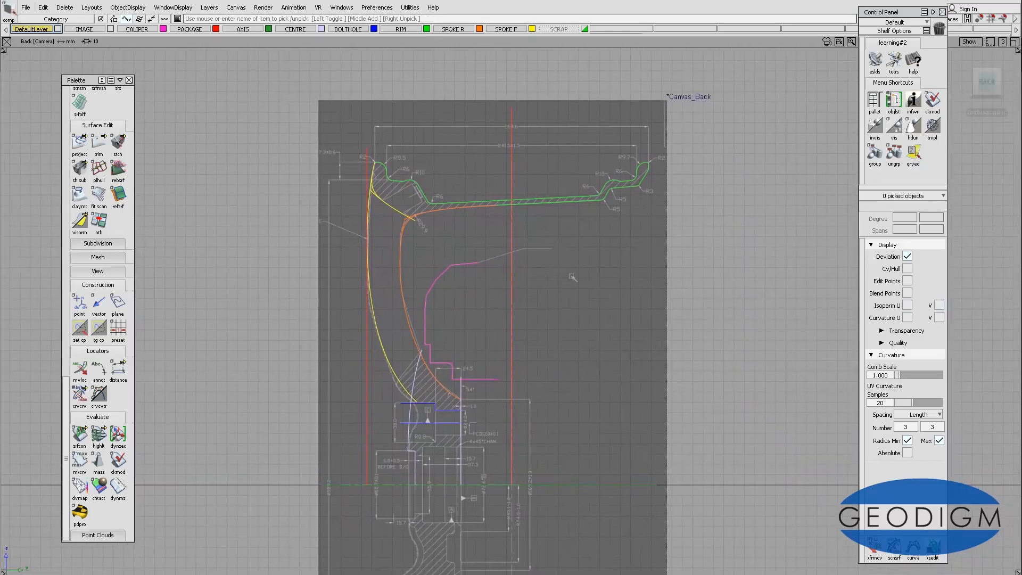